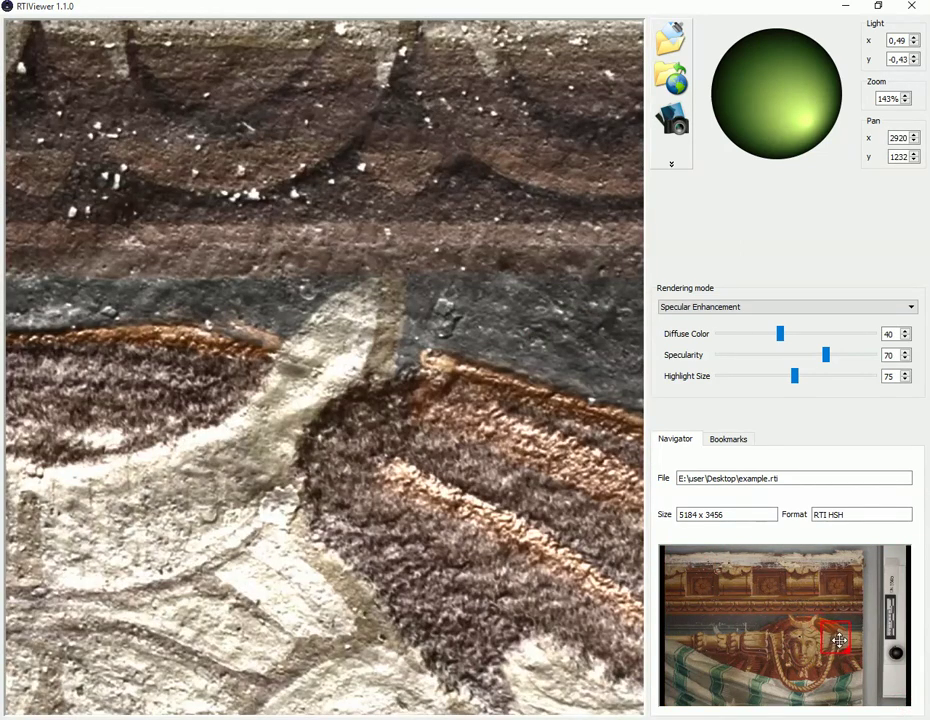
# Set the Specular Enhancement rendering to Diffuse Color 0, Specularity 83 and Highlight Size 93.
pyautogui.moveTo(325, 186); pyautogui.dragTo(500, 483)
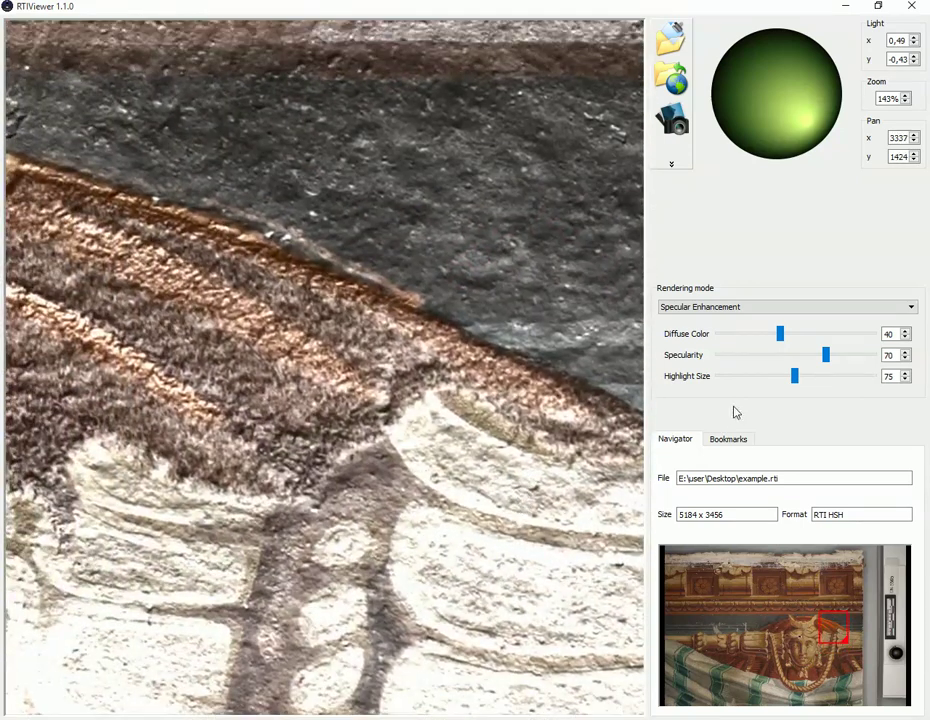
pyautogui.moveTo(779, 335); pyautogui.dragTo(718, 334)
pyautogui.moveTo(802, 122); pyautogui.dragTo(791, 101)
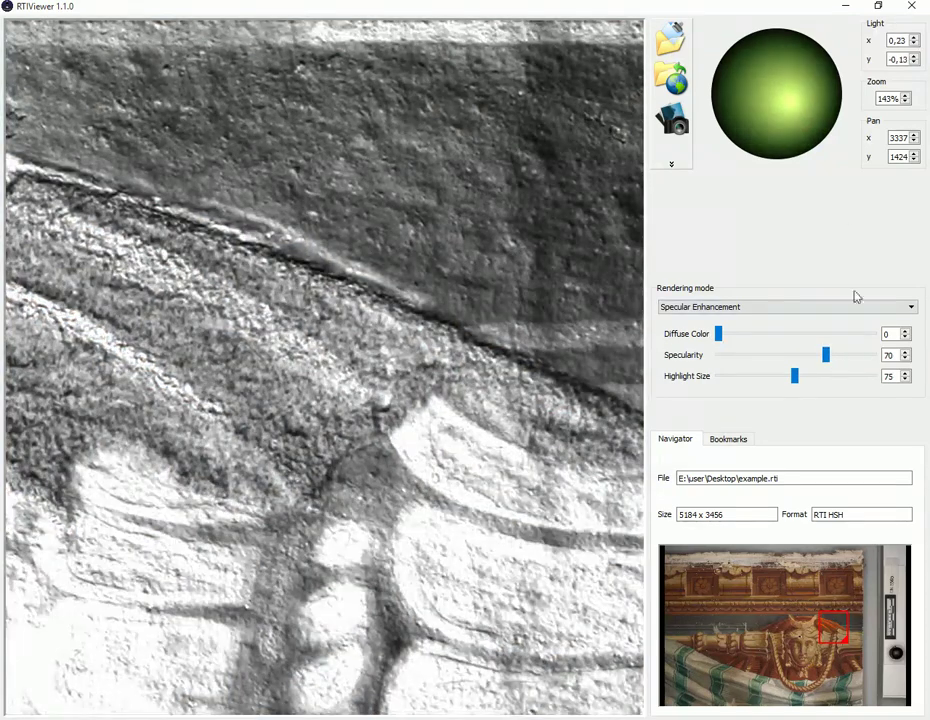
pyautogui.moveTo(826, 355); pyautogui.dragTo(845, 359)
# Frame the painting at pan x 3326, y 1236 and set the light direction to x 0.33, y -0.38.
pyautogui.moveTo(507, 314); pyautogui.dragTo(475, 413)
pyautogui.click(795, 124)
pyautogui.moveTo(795, 124)
pyautogui.mouseDown()
pyautogui.moveTo(797, 112)
pyautogui.moveTo(799, 124)
pyautogui.mouseUp()
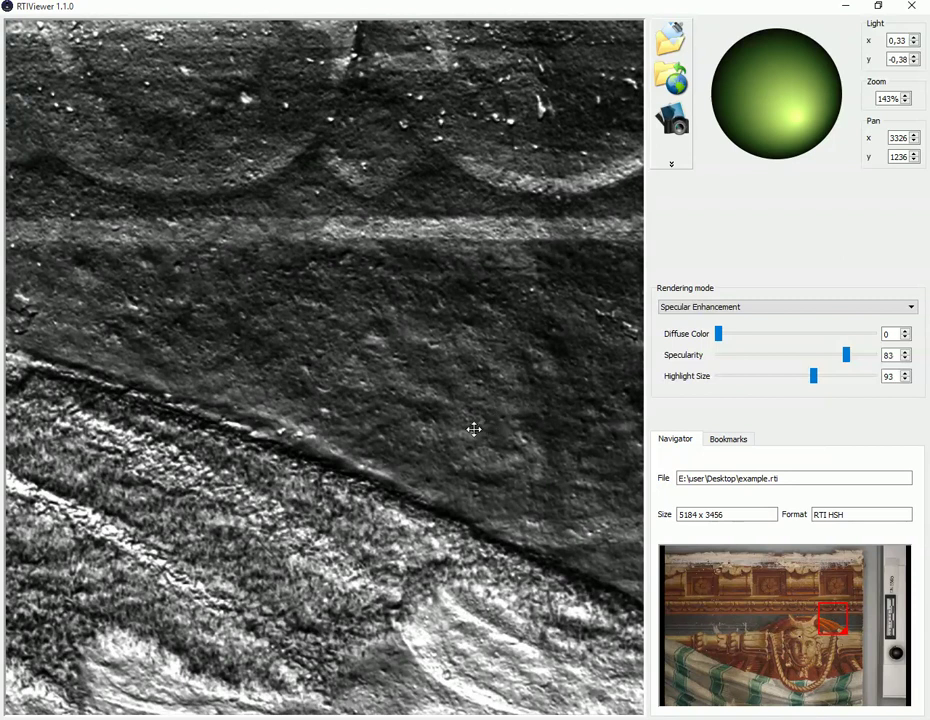
# Save a snapshot of the current view to the Desktop as snapshot.png in PNG format.
pyautogui.click(680, 125)
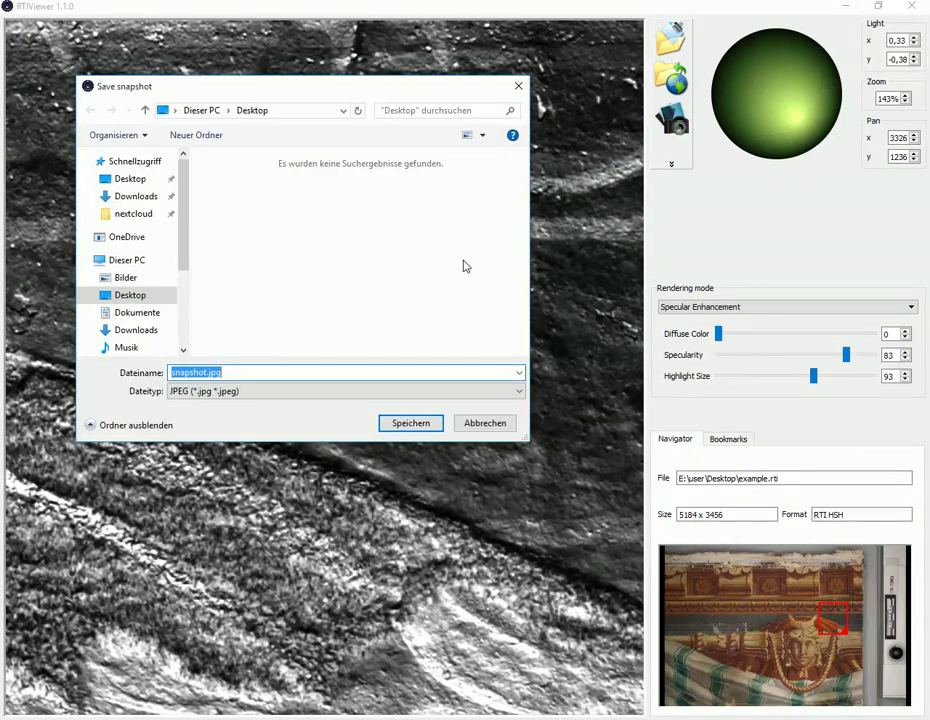
pyautogui.click(172, 392)
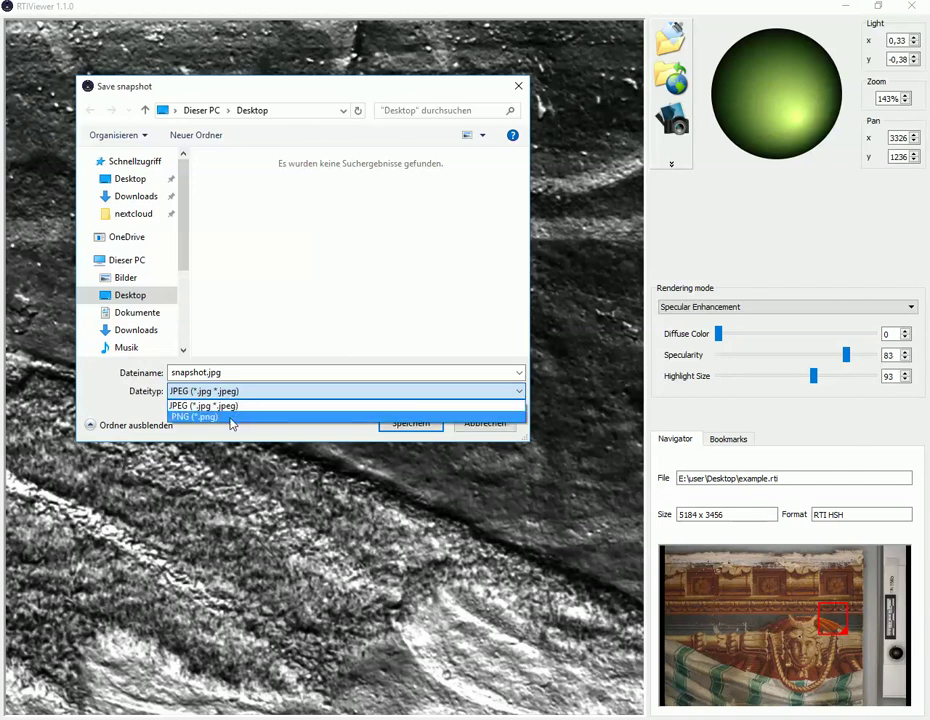
pyautogui.click(217, 421)
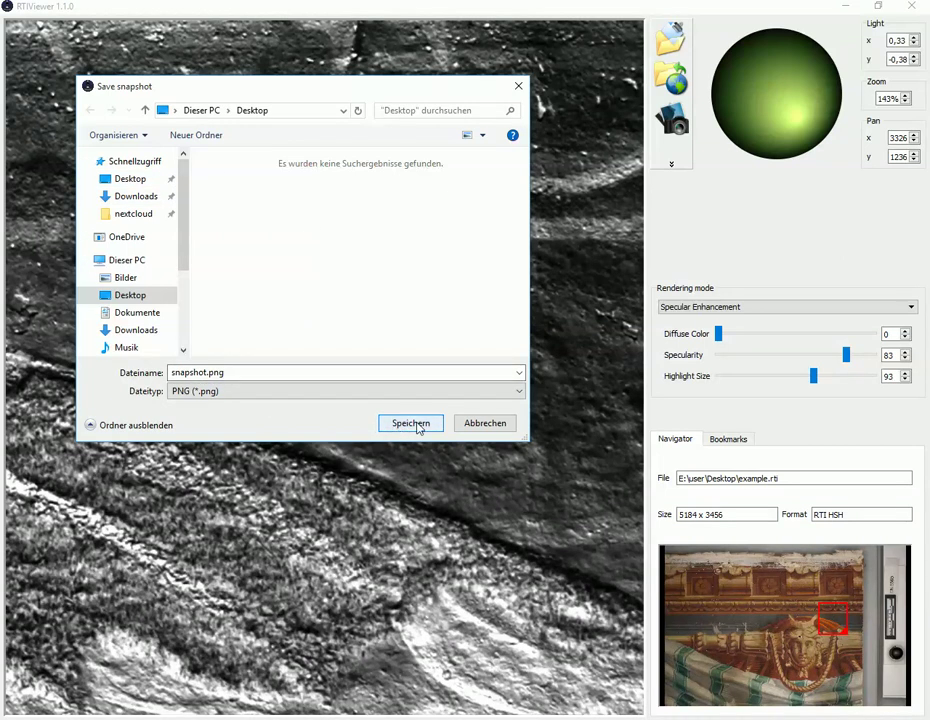
pyautogui.click(410, 423)
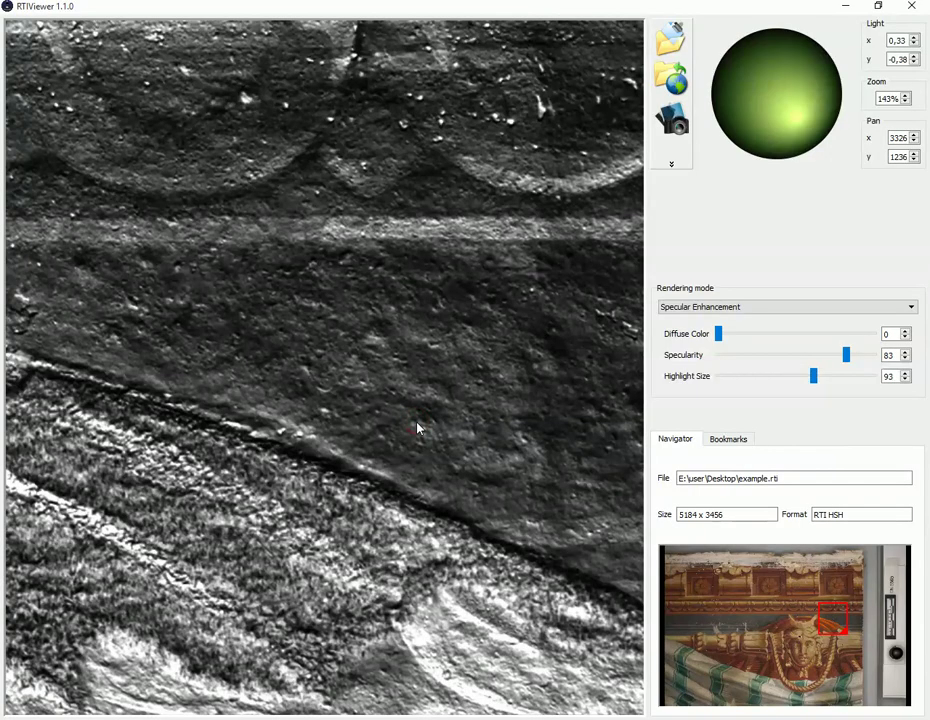
# Go to the desktop and open the exported snapshot.png image and its snapshot.xmp metadata file.
pyautogui.hotkey('alt', 'F4')
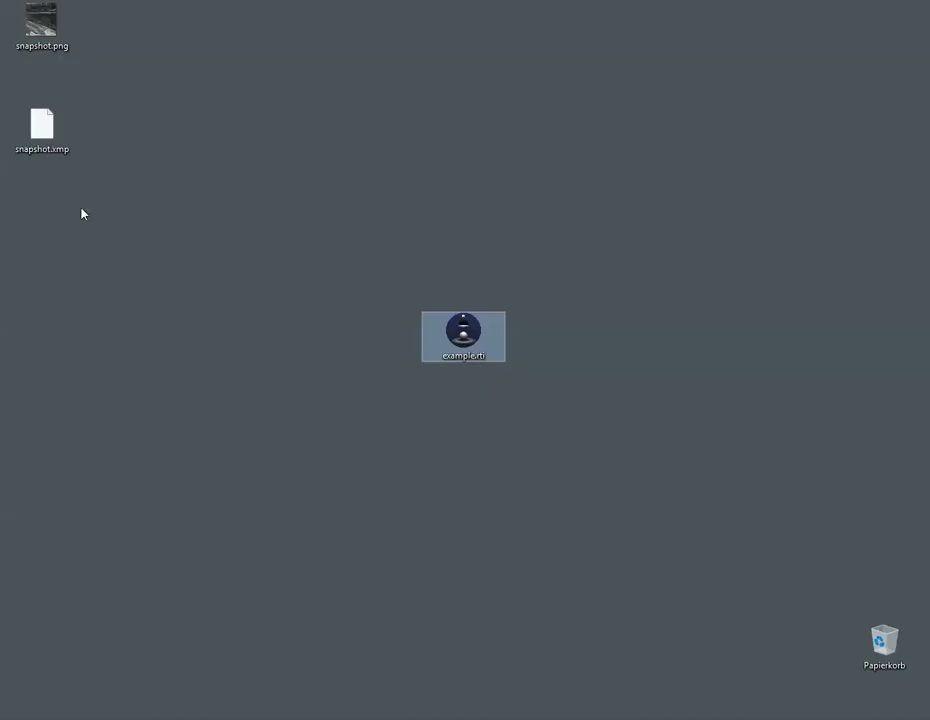
pyautogui.doubleClick(40, 30)
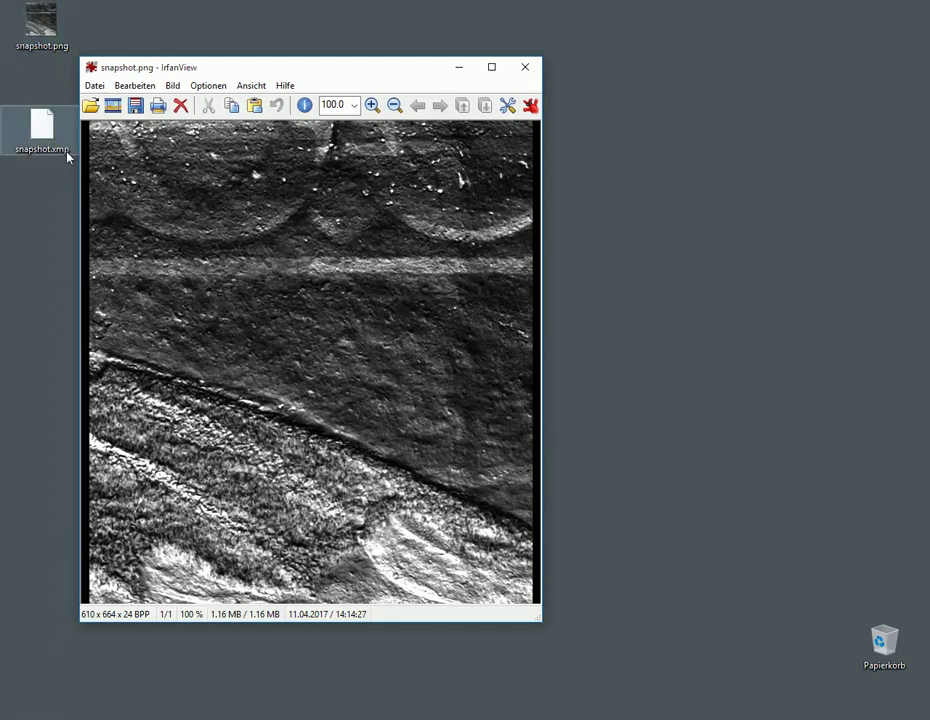
pyautogui.doubleClick(35, 124)
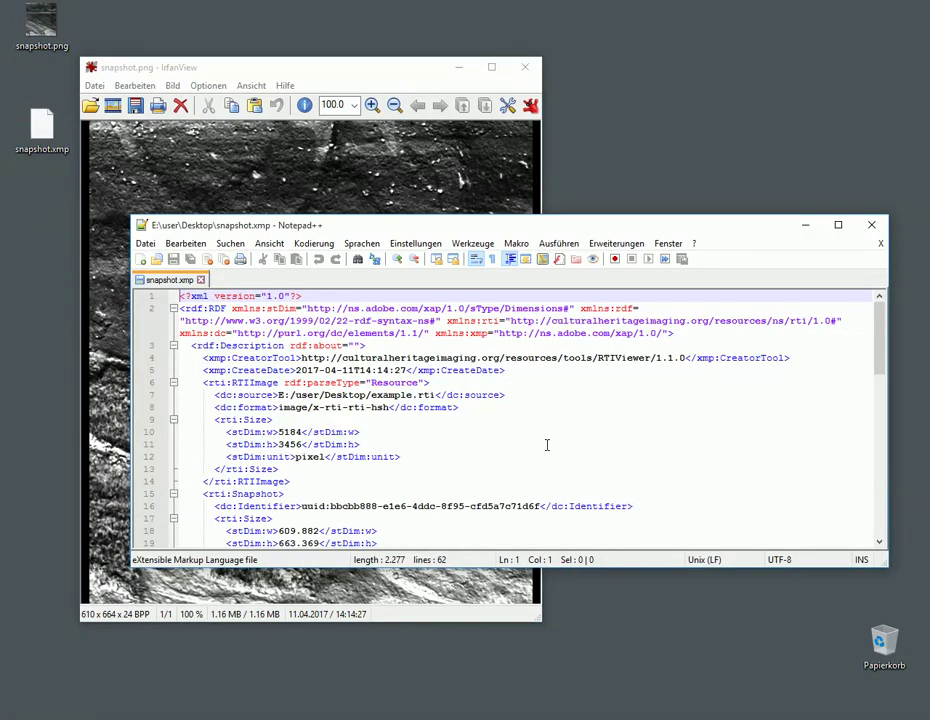
# Examine the zoom, pan, light incidence and rendering mode entries recorded in snapshot.xmp.
pyautogui.scroll(-2, 544, 449)
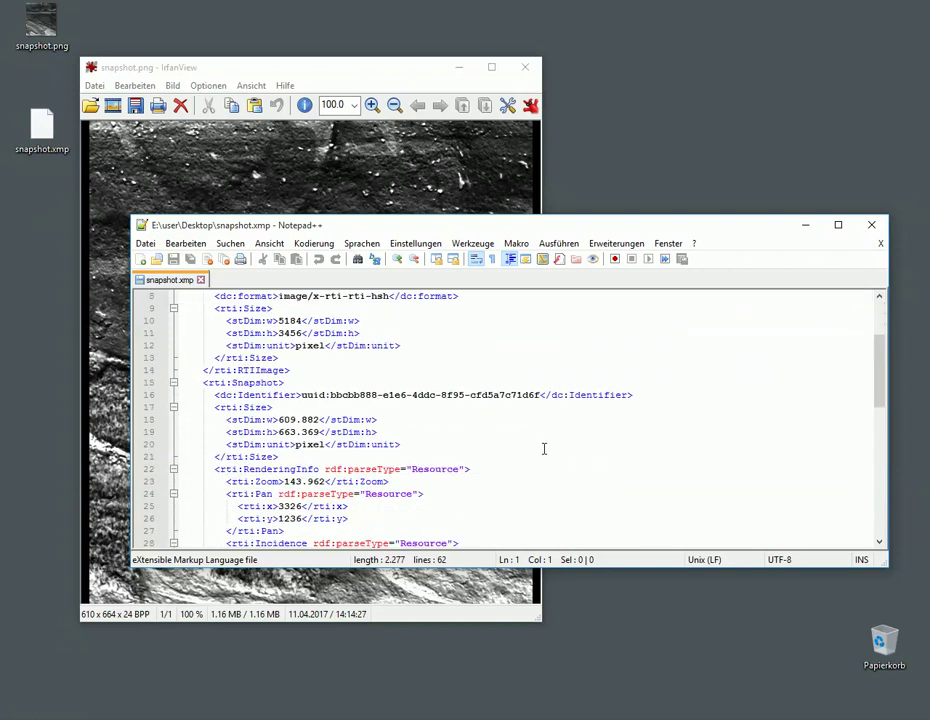
pyautogui.scroll(-1, 543, 451)
pyautogui.moveTo(227, 445); pyautogui.dragTo(523, 461)
pyautogui.scroll(-1, 524, 461)
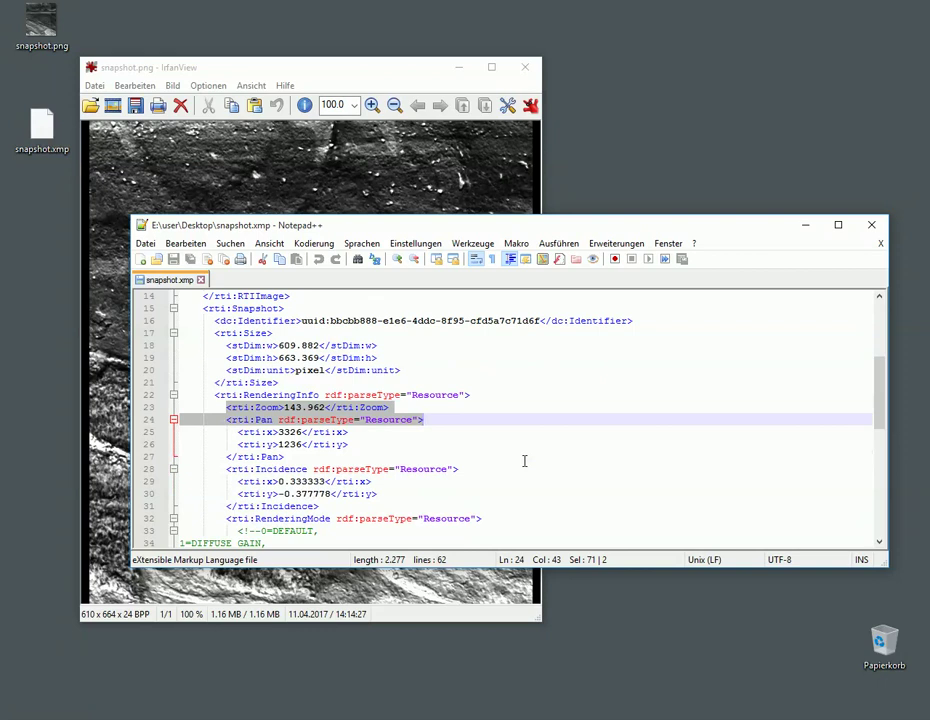
pyautogui.scroll(-1, 524, 461)
pyautogui.moveTo(380, 459); pyautogui.dragTo(244, 459)
pyautogui.scroll(-4, 425, 487)
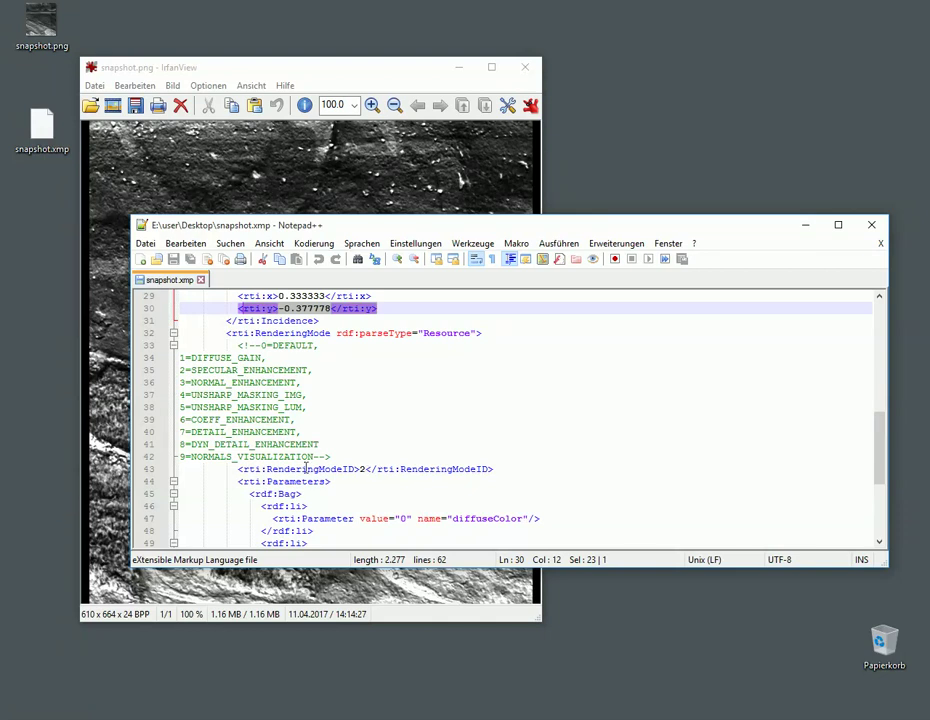
pyautogui.moveTo(355, 468); pyautogui.dragTo(365, 469)
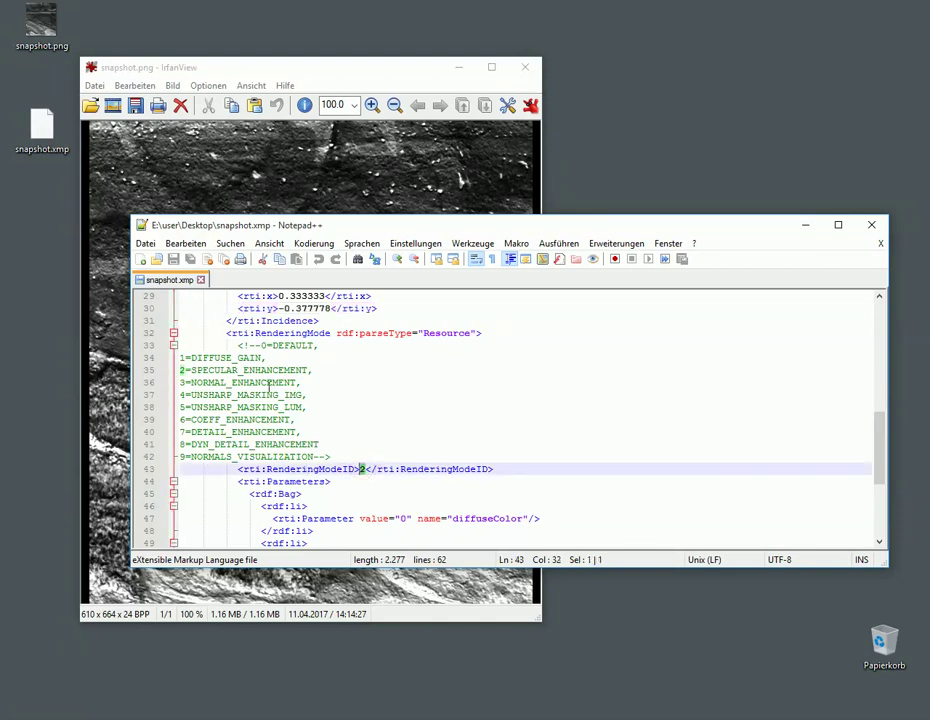
pyautogui.moveTo(319, 369); pyautogui.dragTo(180, 370)
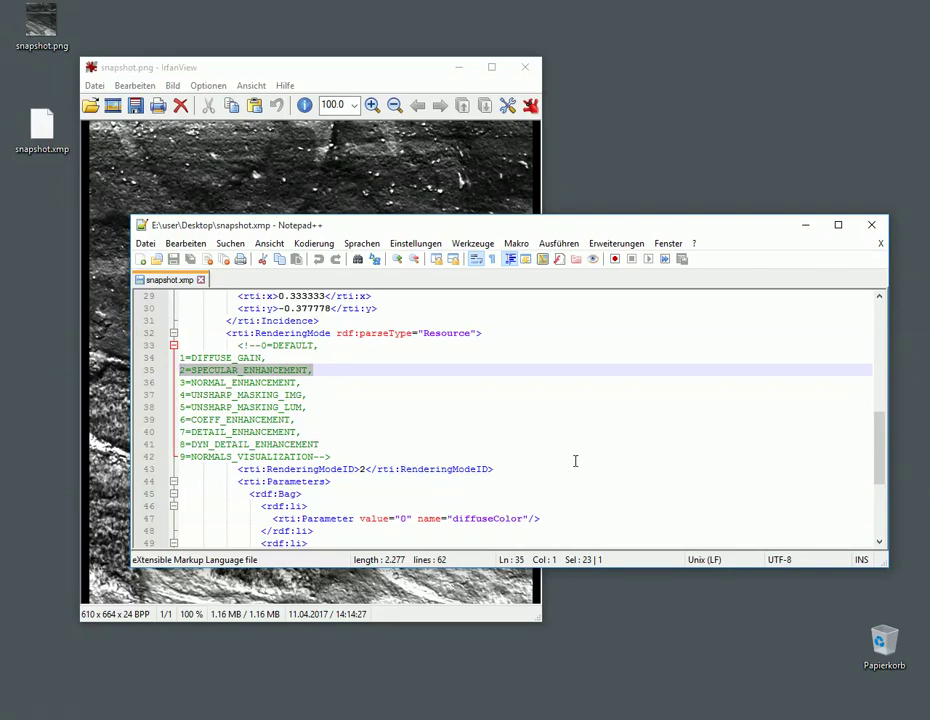
# Switch back to RTIViewer and capture its whole window with the Snipping Tool in window snip mode.
pyautogui.click(298, 712)
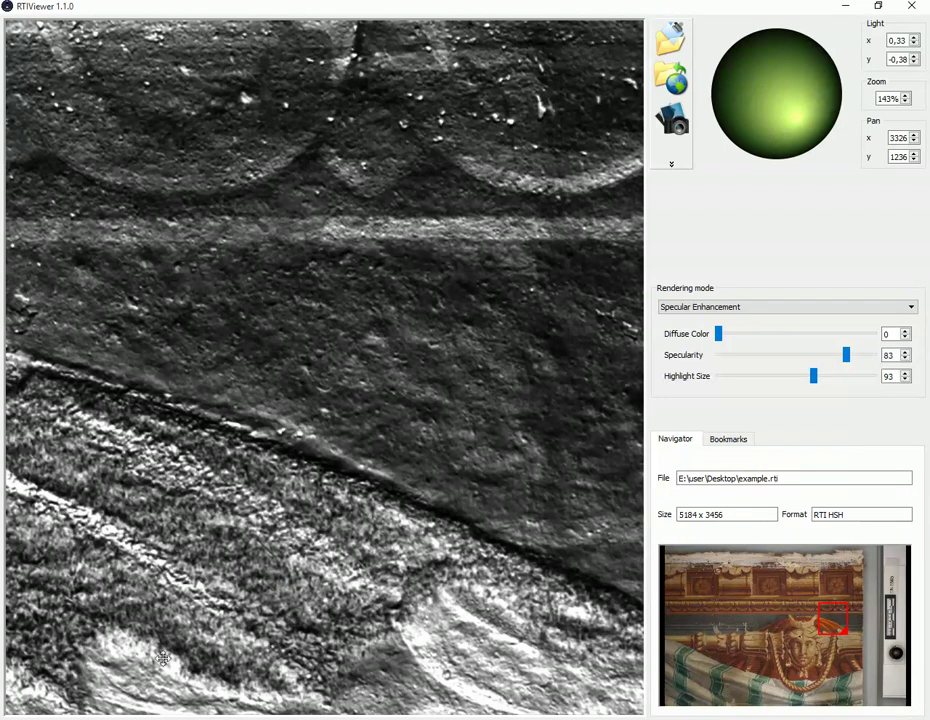
pyautogui.press('super')
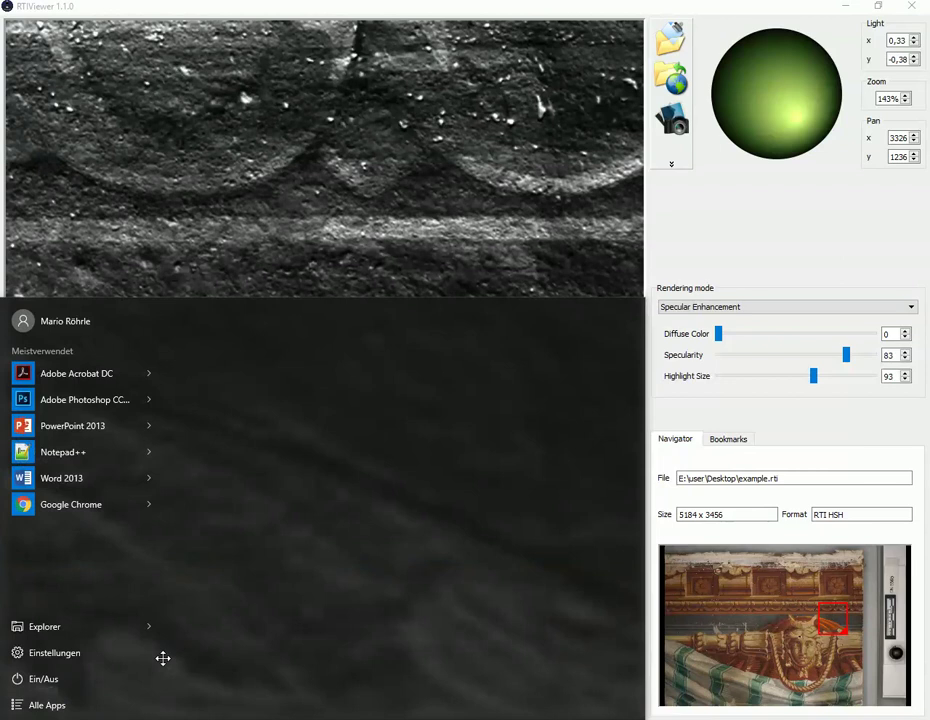
pyautogui.write('sni')
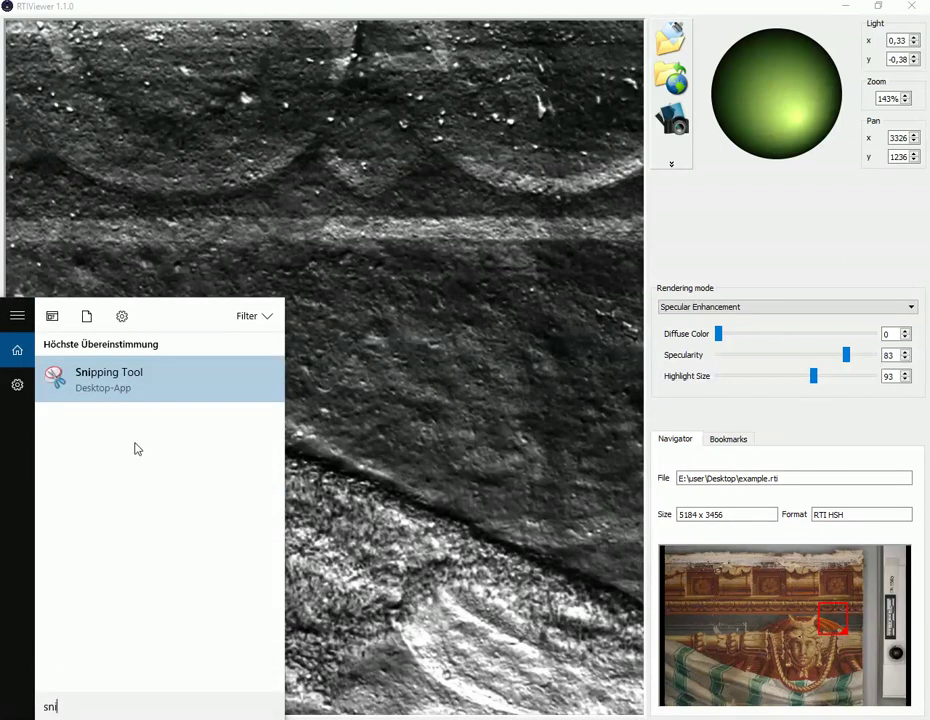
pyautogui.click(118, 385)
pyautogui.moveTo(500, 125); pyautogui.dragTo(496, 150)
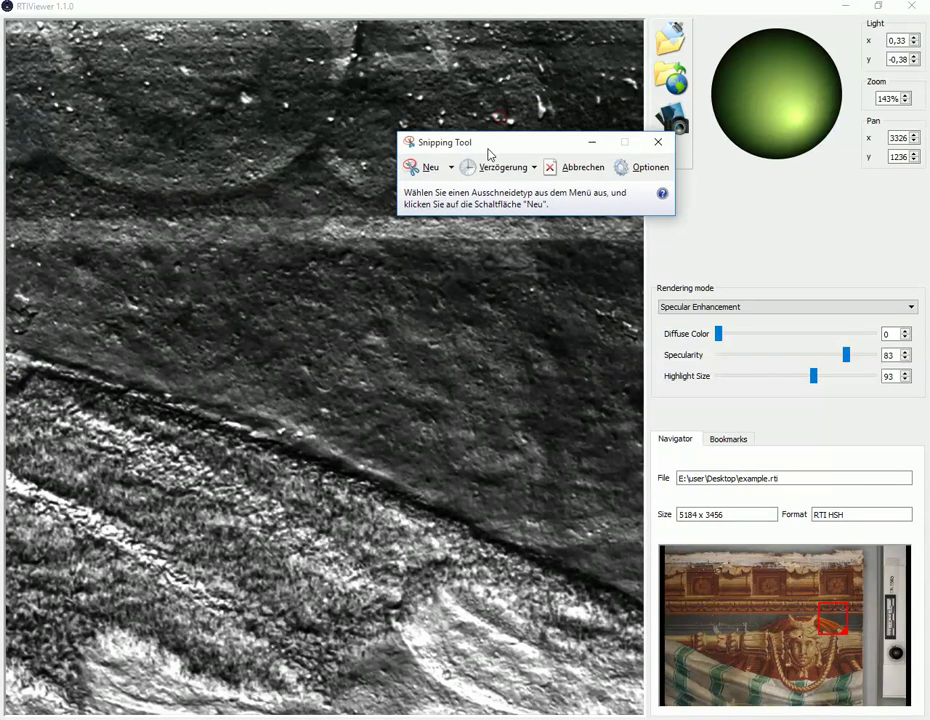
pyautogui.click(451, 167)
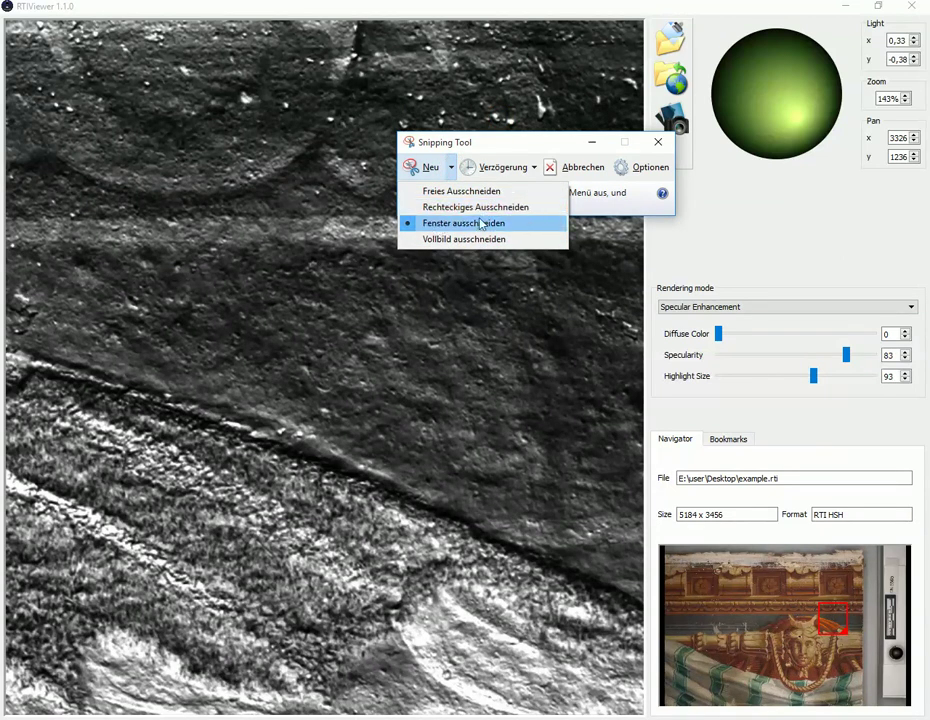
pyautogui.click(476, 225)
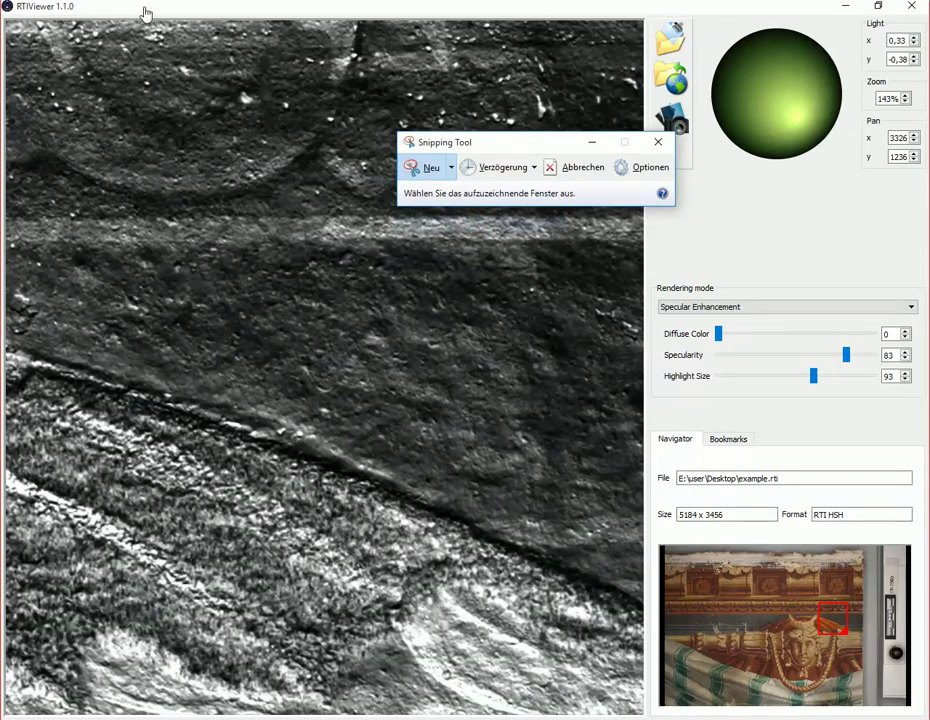
pyautogui.click(196, 14)
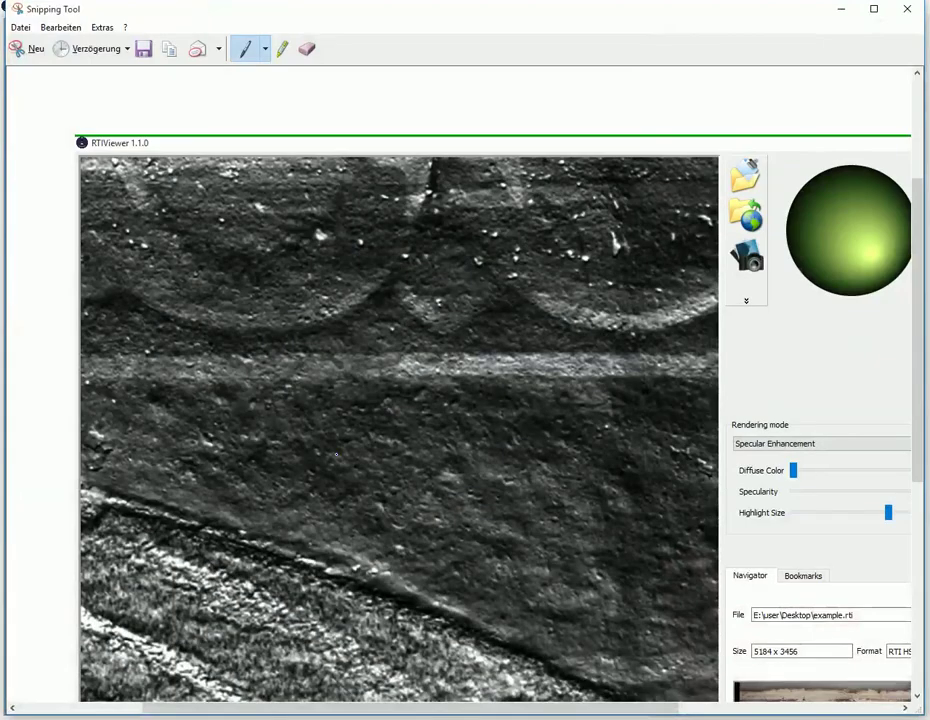
pyautogui.scroll(-3, 153, 147)
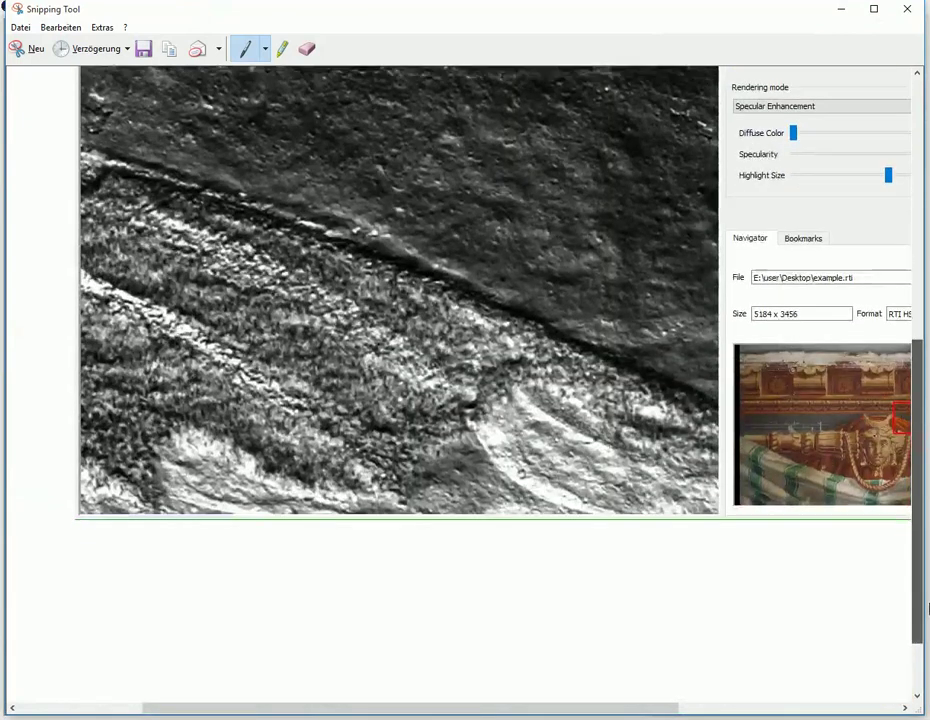
pyautogui.scroll(4, 153, 147)
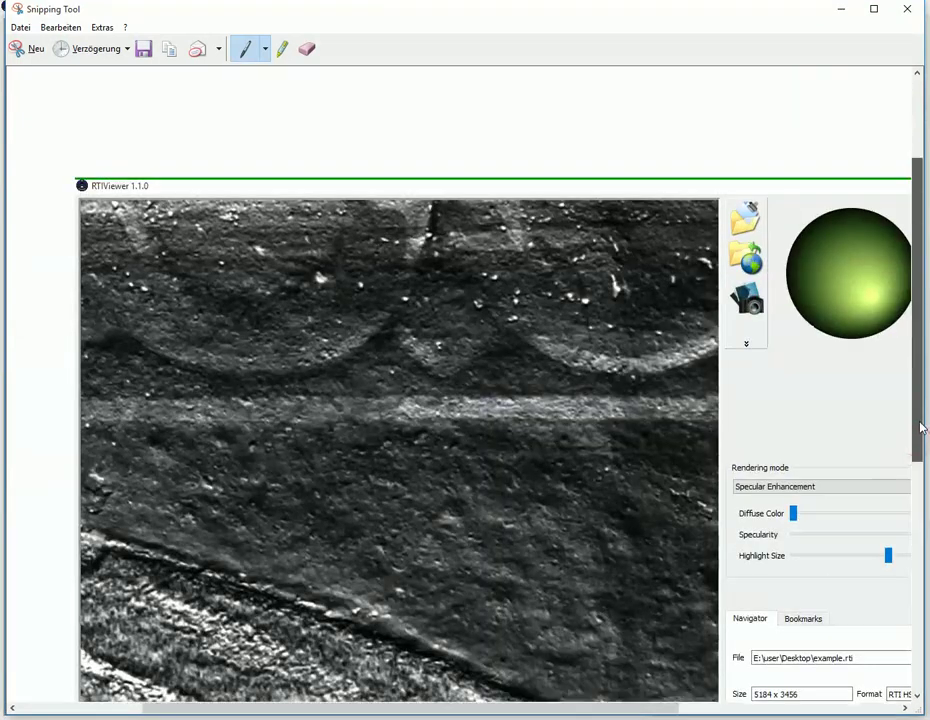
# Save the captured window image to the Desktop as screen.PNG in PNG format.
pyautogui.click(143, 49)
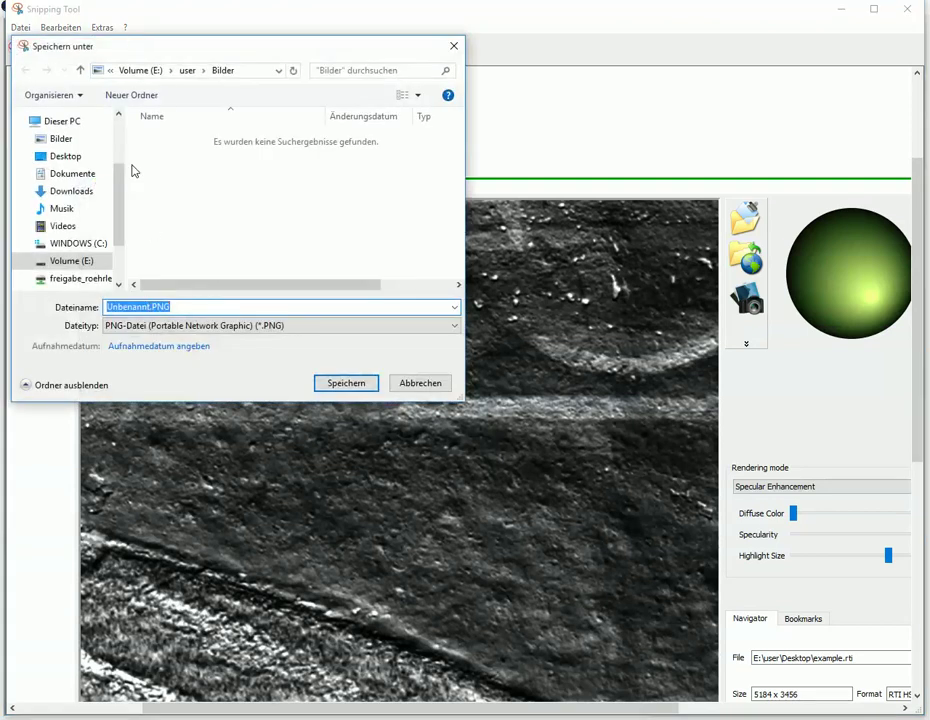
pyautogui.click(70, 158)
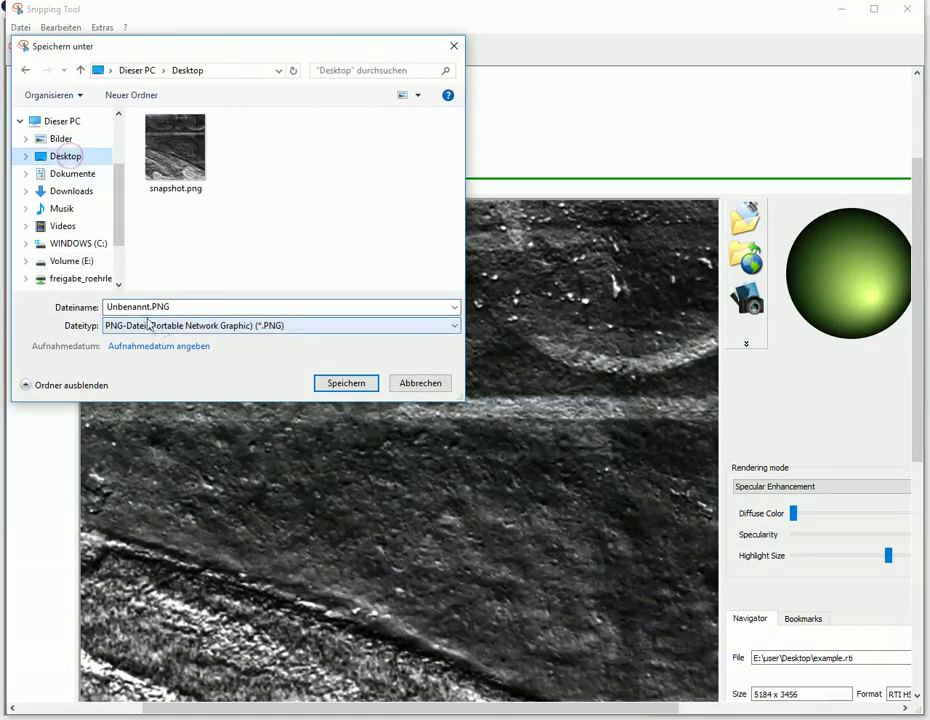
pyautogui.doubleClick(116, 306)
pyautogui.moveTo(151, 307); pyautogui.dragTo(77, 307)
pyautogui.write('scree')
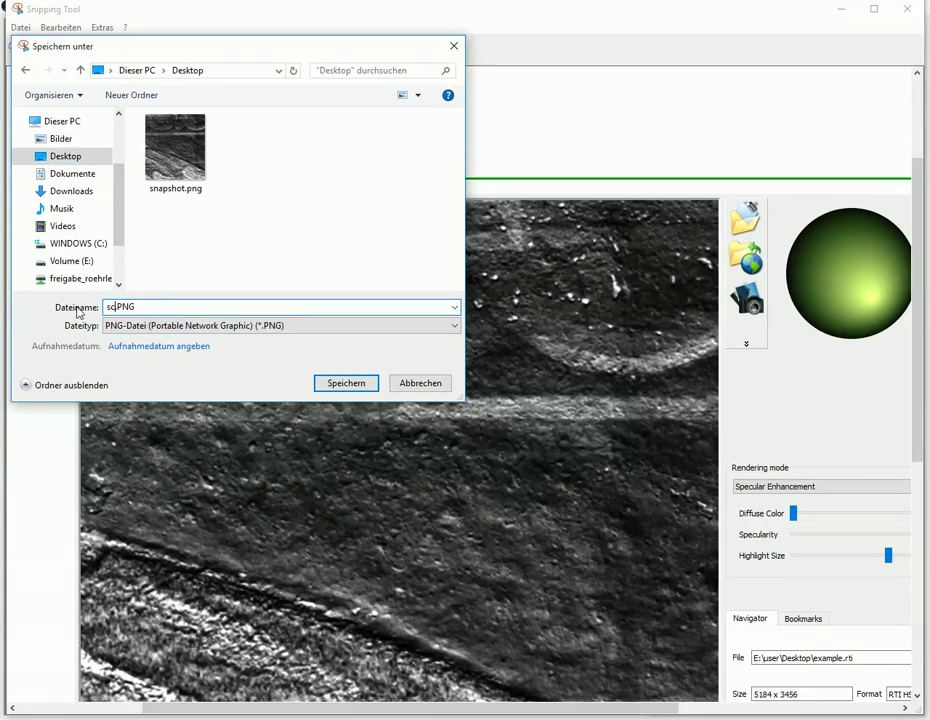
pyautogui.write('n')
pyautogui.click(346, 383)
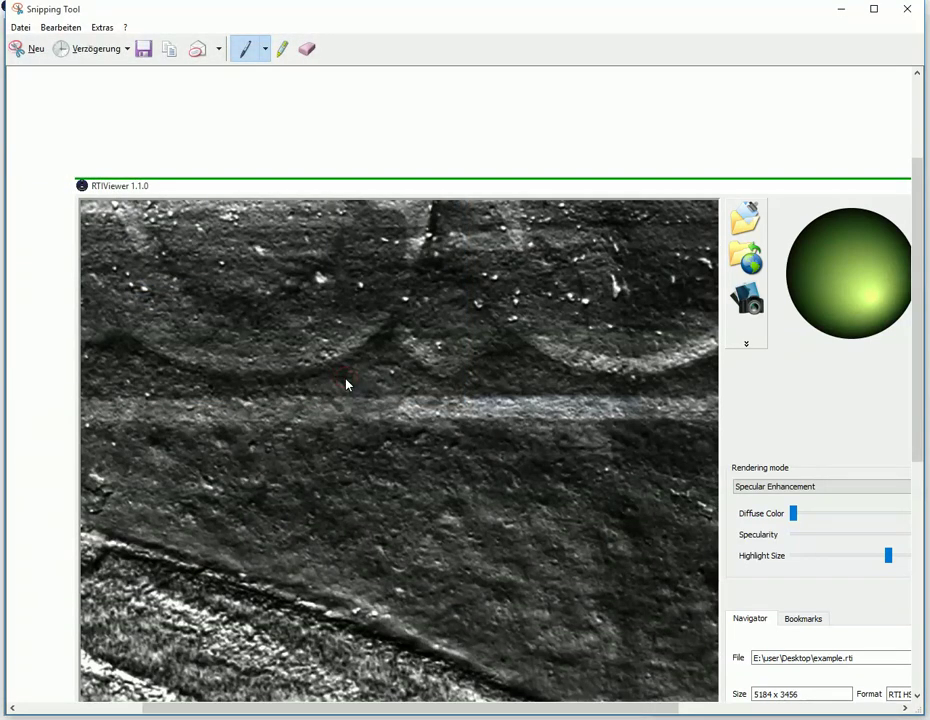
pyautogui.moveTo(525, 708); pyautogui.dragTo(635, 708)
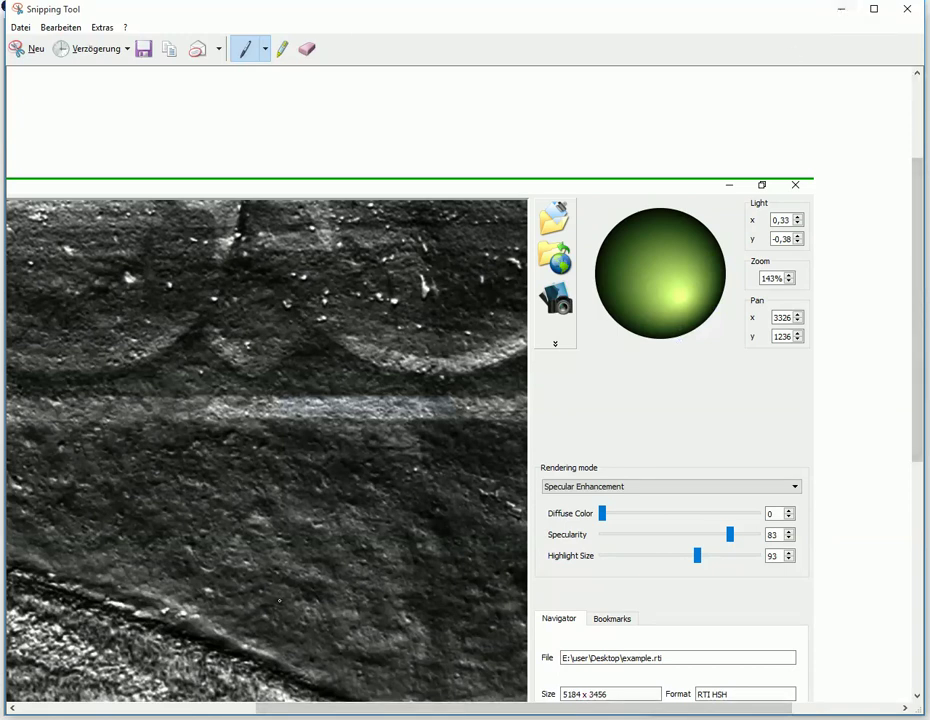
# Start GIMP and create a new image from the captured window in the clipboard.
pyautogui.press('super')
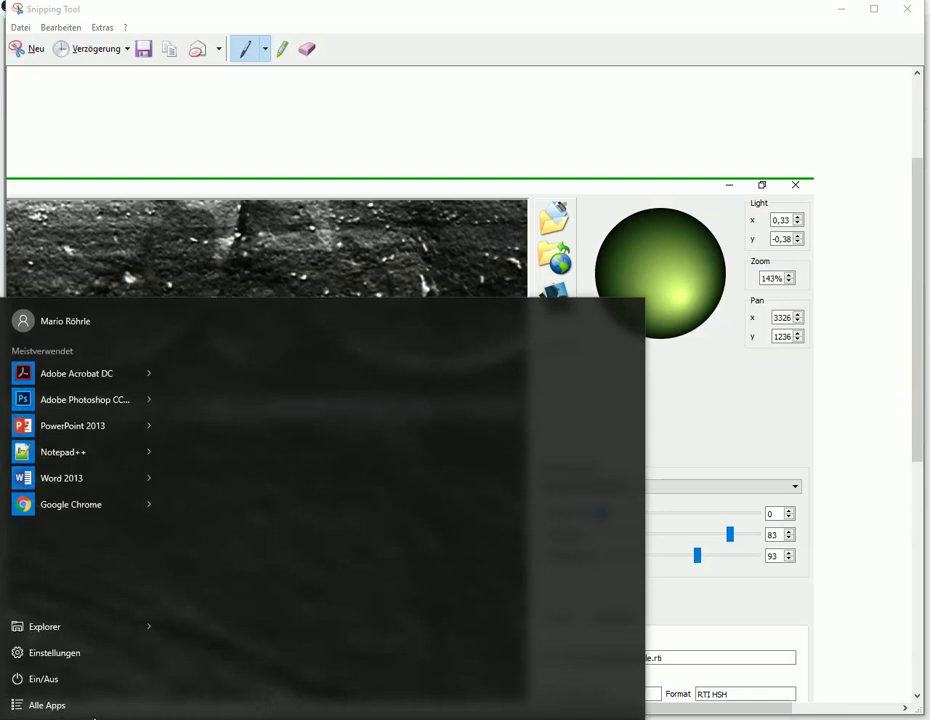
pyautogui.write('gimp')
pyautogui.press('Return')
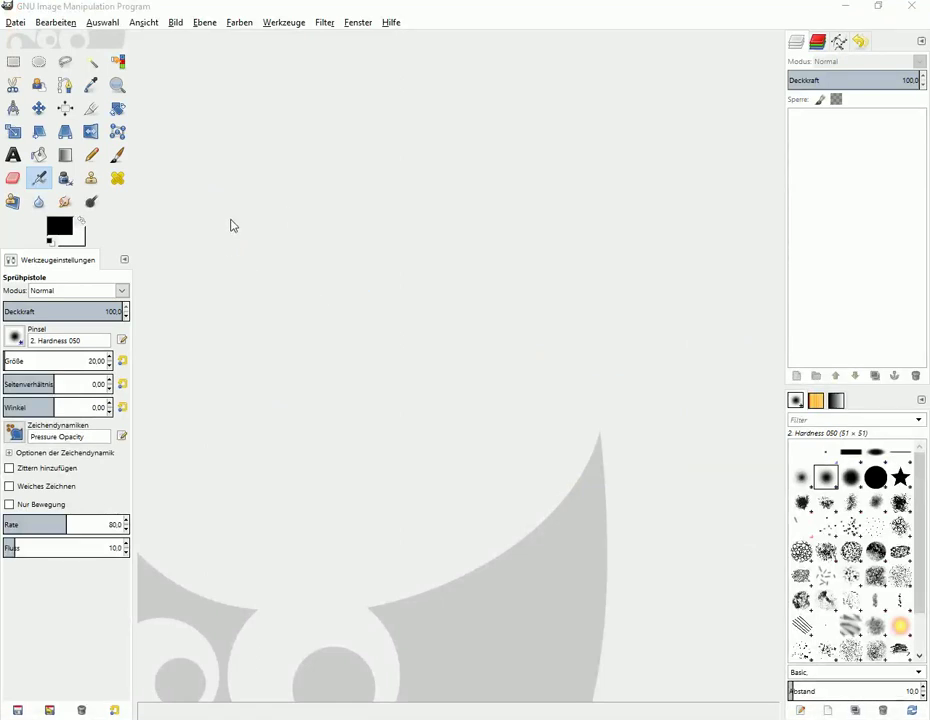
pyautogui.click(19, 27)
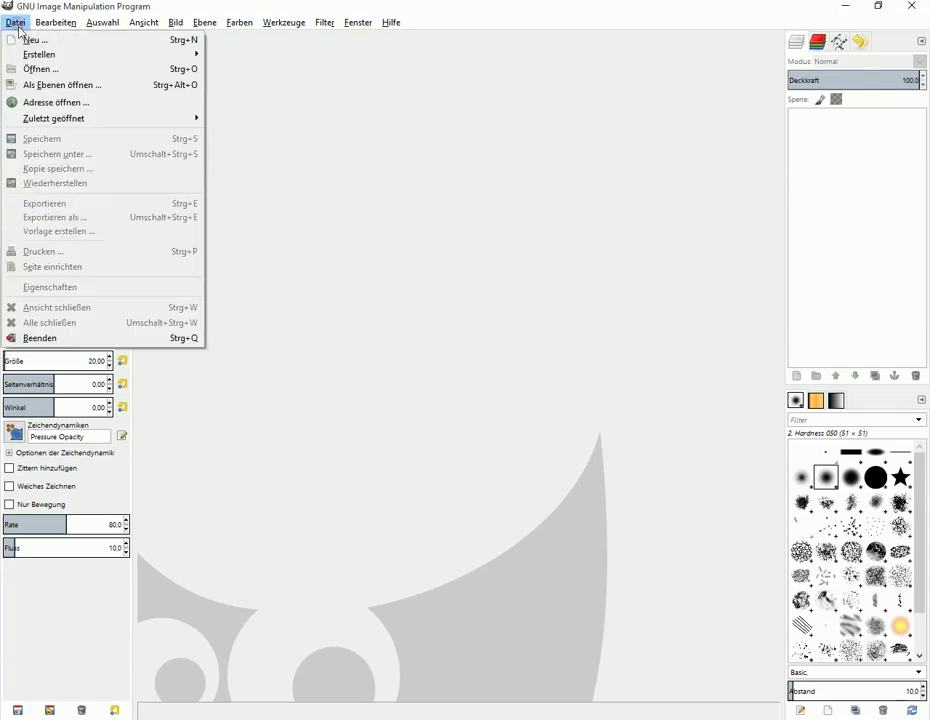
pyautogui.moveTo(130, 56)
pyautogui.click(263, 56)
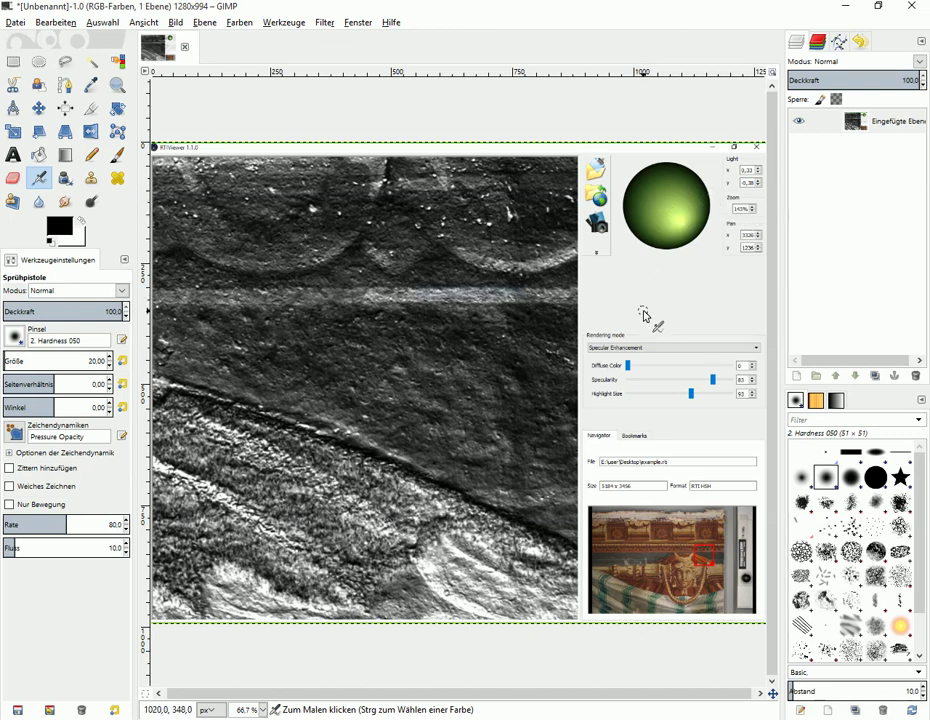
# Select the green light sphere with an ellipse about 173 × 174 px in size and crop the image to that selection.
pyautogui.click(283, 24)
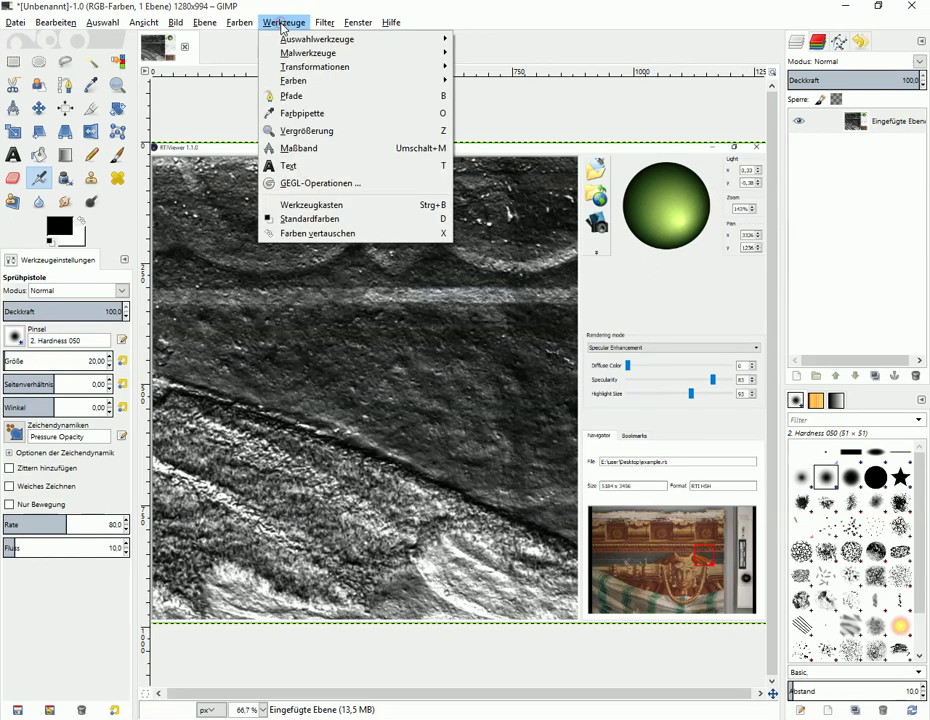
pyautogui.moveTo(285, 39)
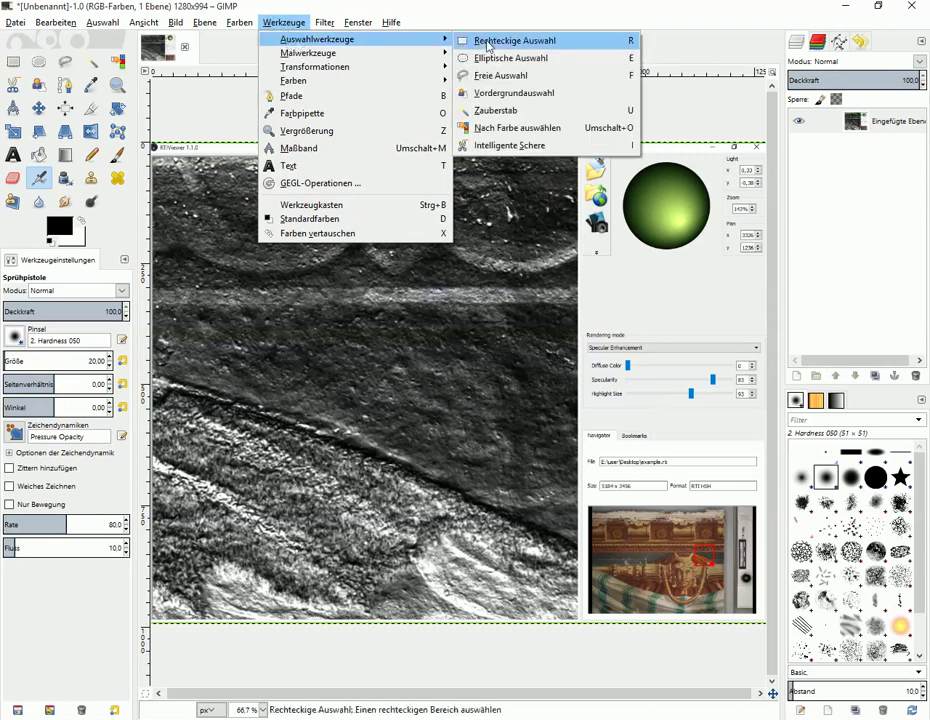
pyautogui.click(520, 64)
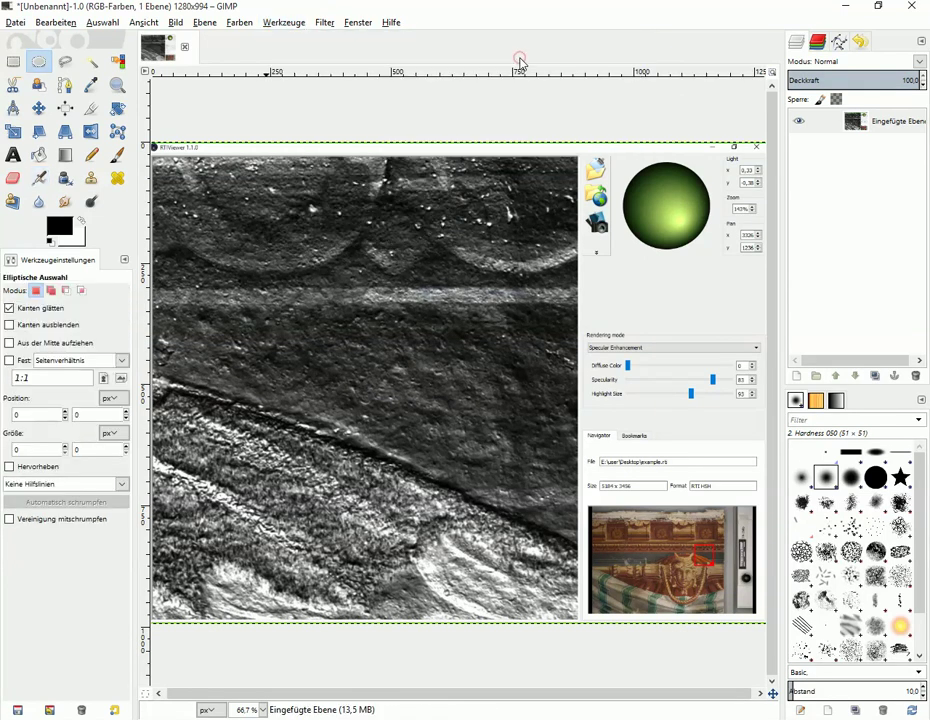
pyautogui.moveTo(641, 187); pyautogui.dragTo(711, 252)
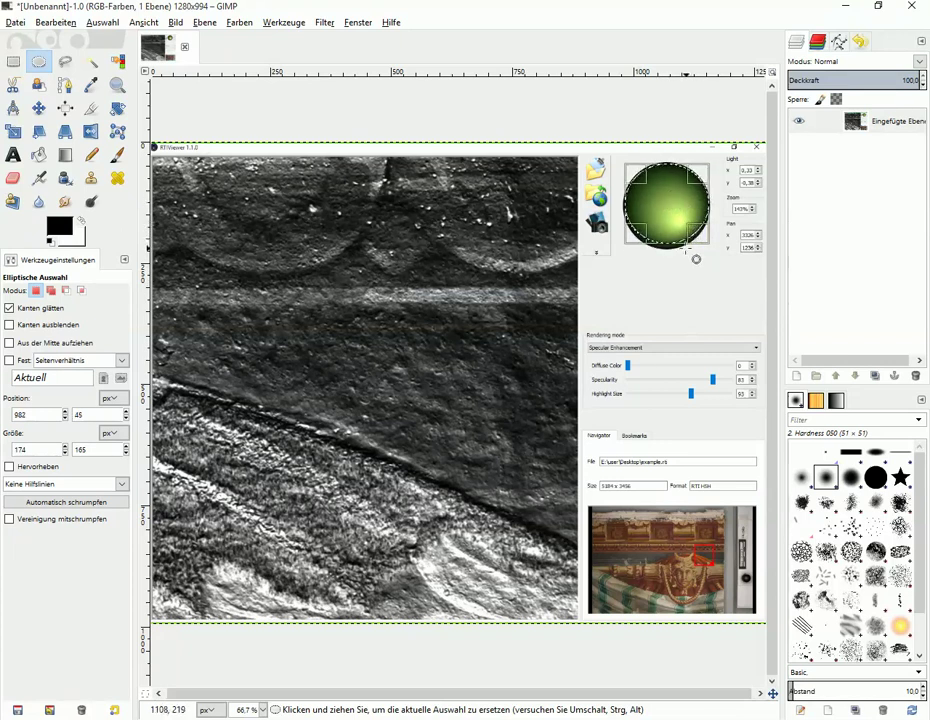
pyautogui.moveTo(702, 251); pyautogui.dragTo(713, 244)
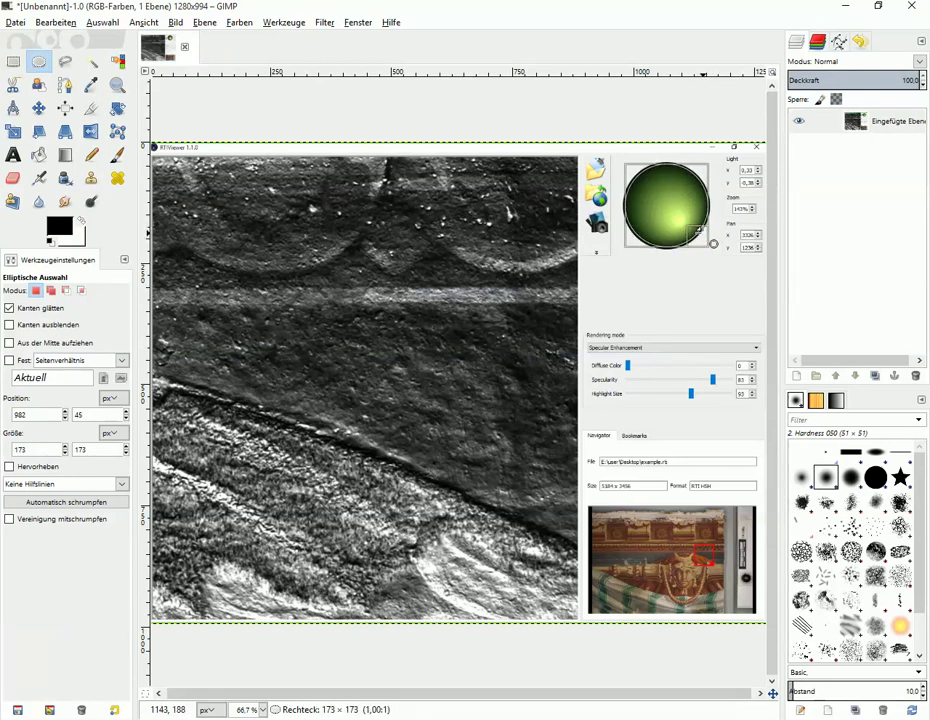
pyautogui.moveTo(713, 244); pyautogui.dragTo(713, 244)
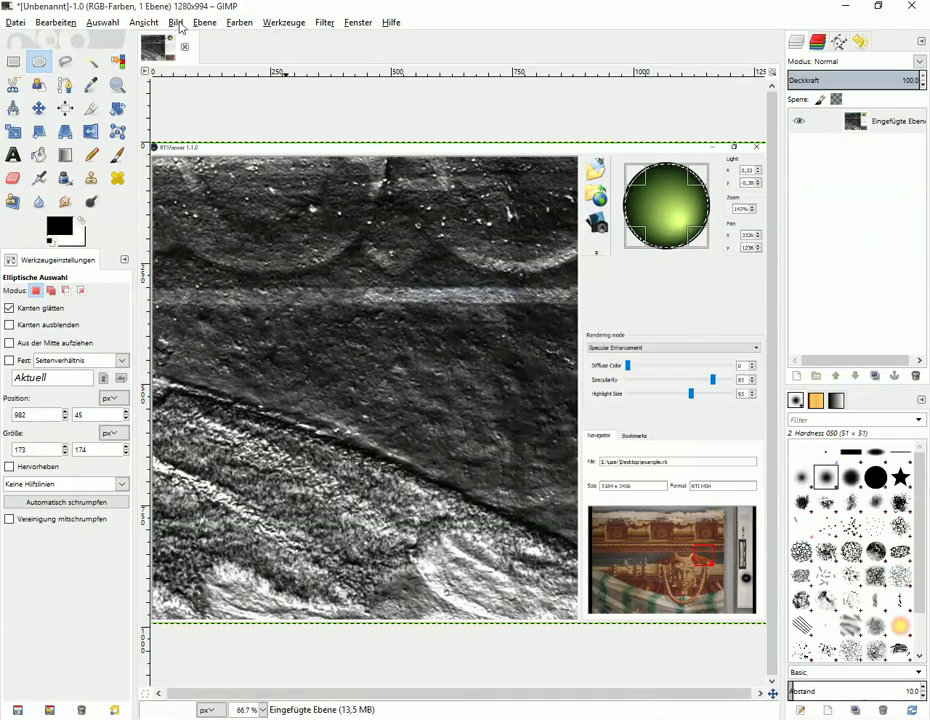
pyautogui.click(177, 23)
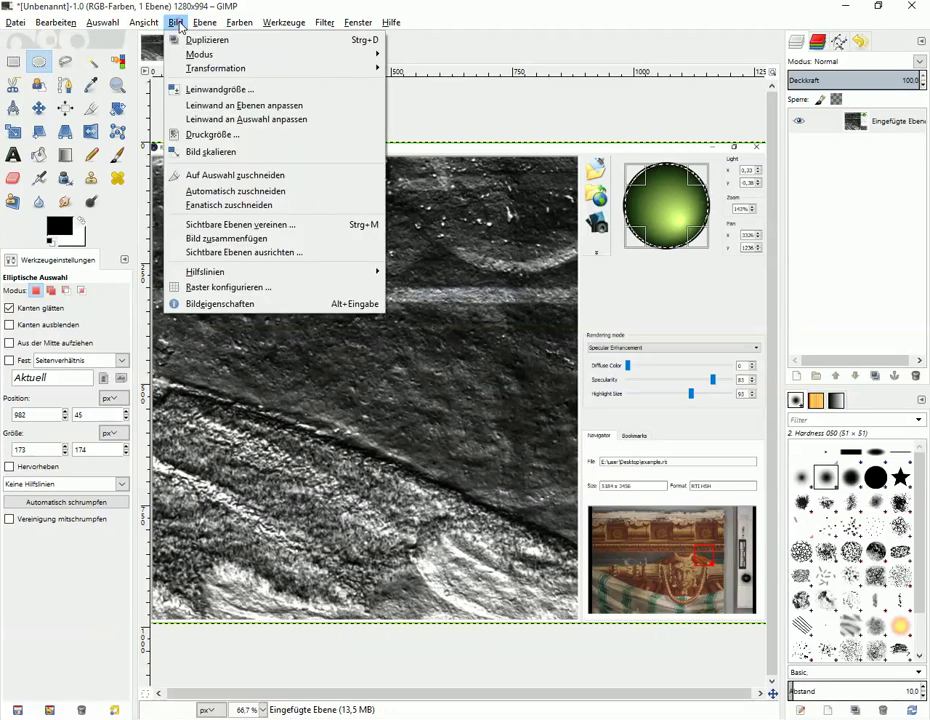
pyautogui.click(268, 177)
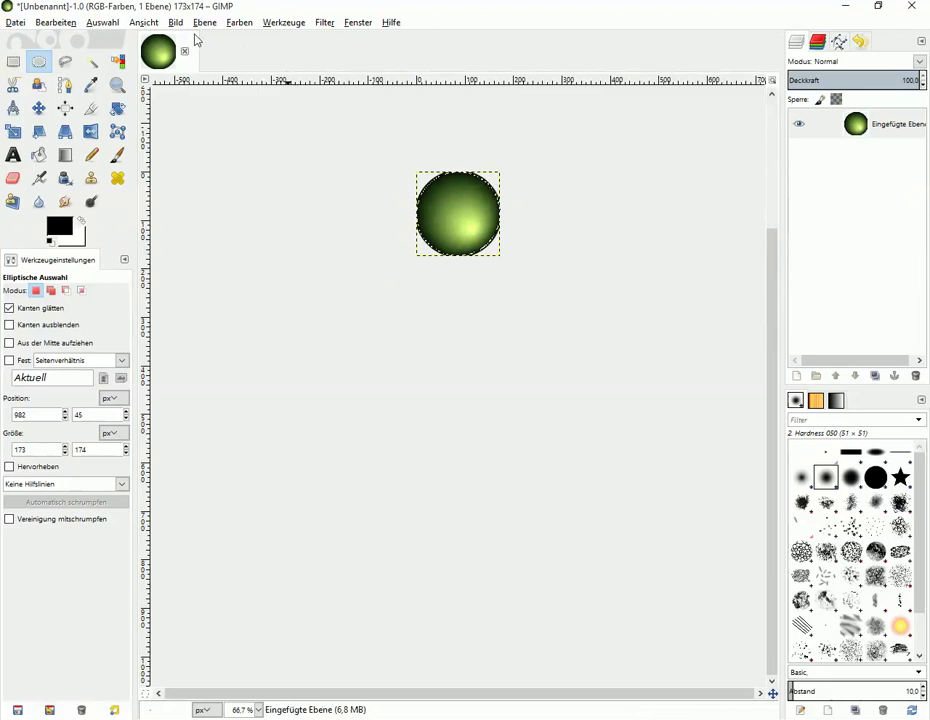
# Invert the selection and delete the corners around the cropped sphere so that they become transparent.
pyautogui.click(99, 24)
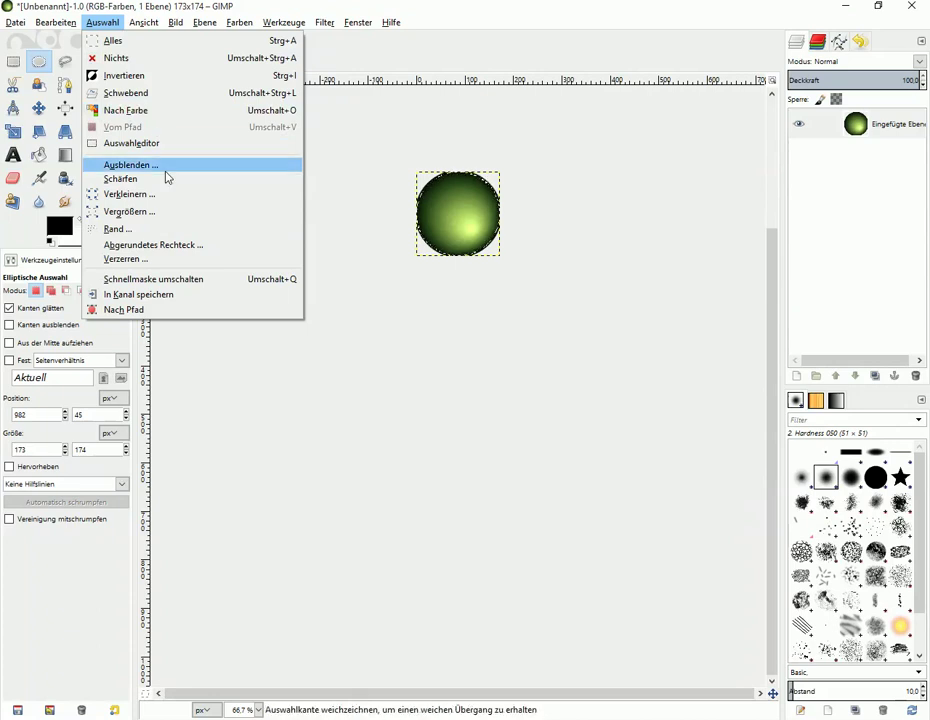
pyautogui.click(187, 80)
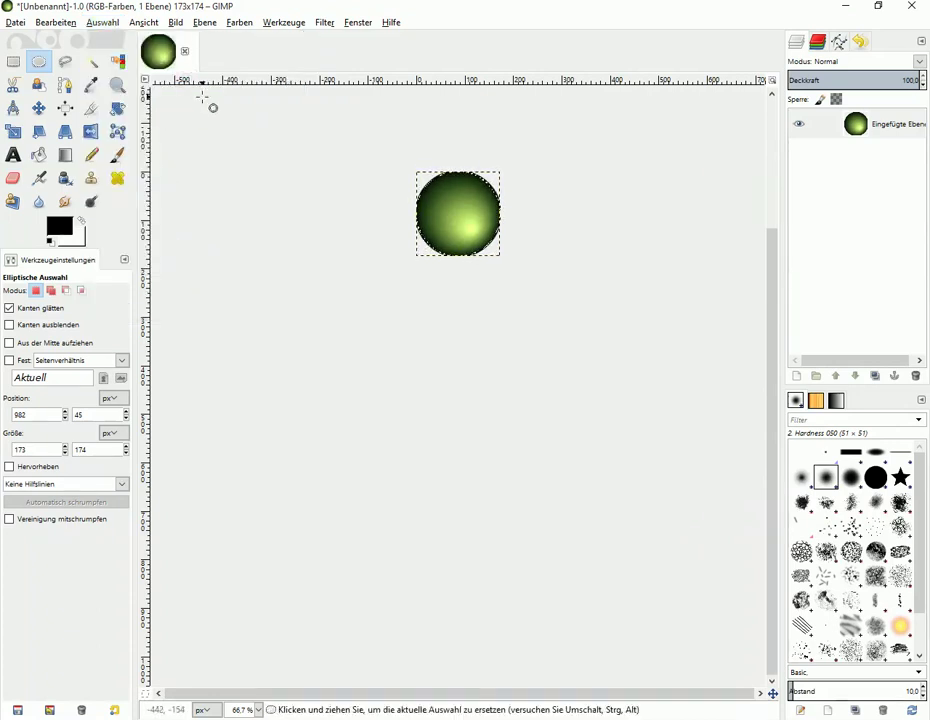
pyautogui.click(55, 22)
pyautogui.click(118, 230)
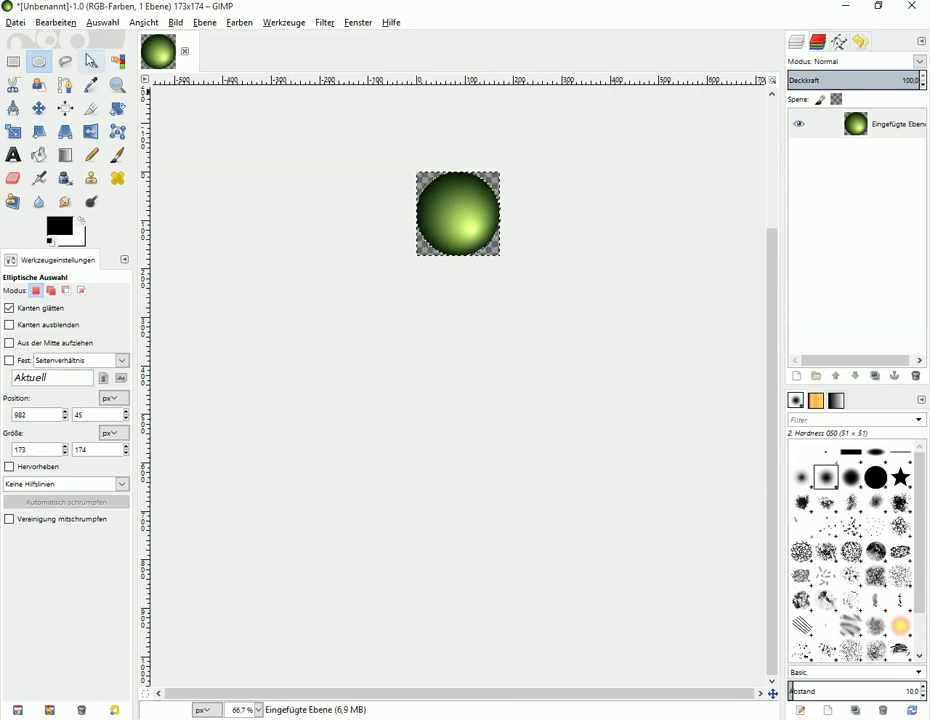
# Export the isolated sphere to the Desktop as kugel.png with the default PNG options.
pyautogui.click(15, 26)
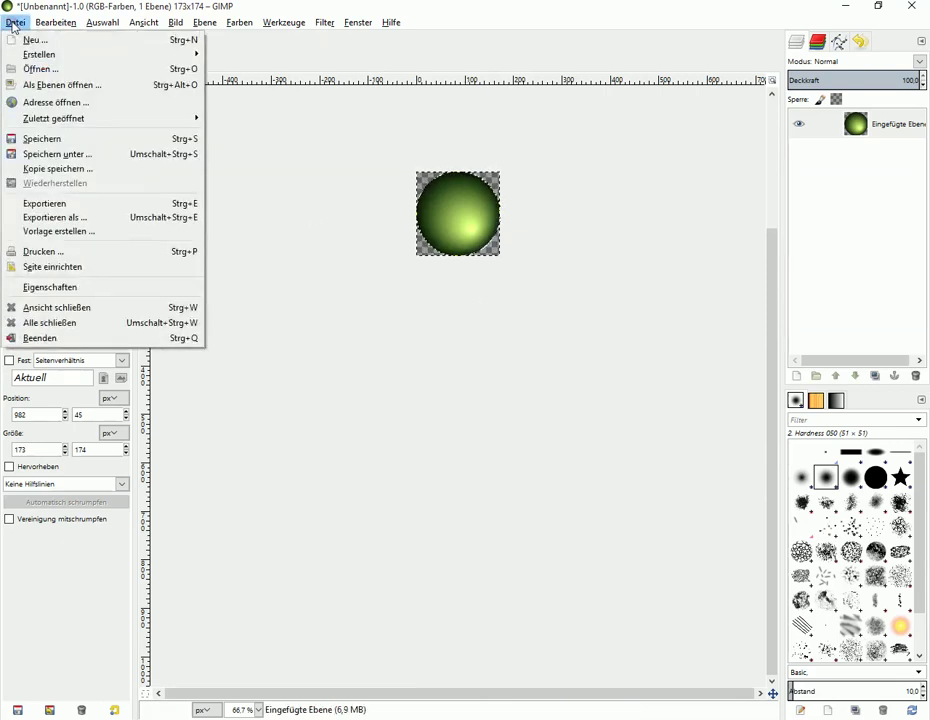
pyautogui.click(101, 224)
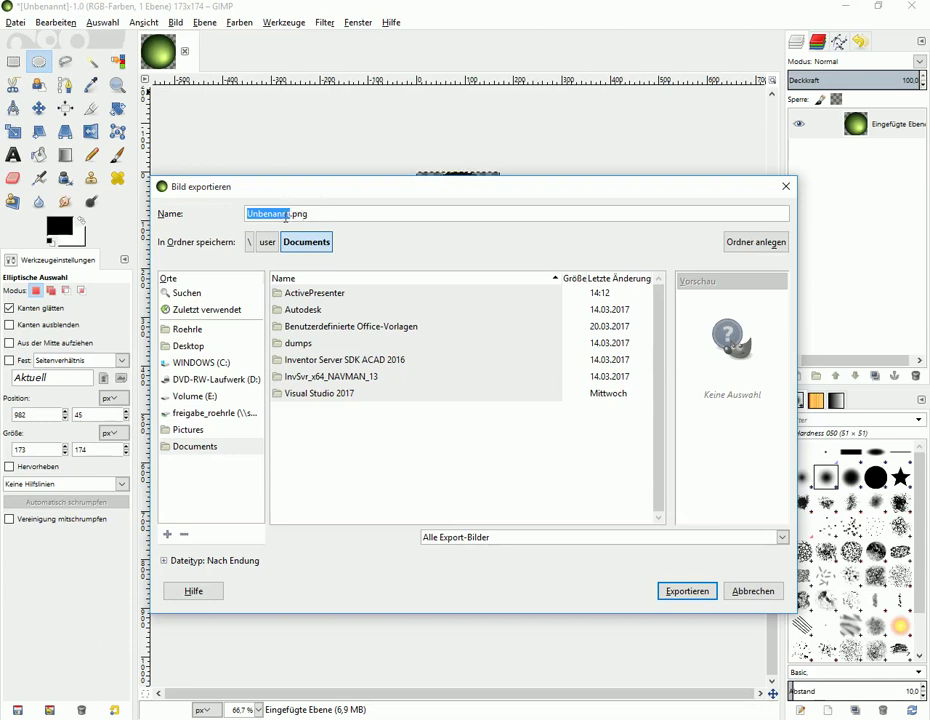
pyautogui.write('kuge')
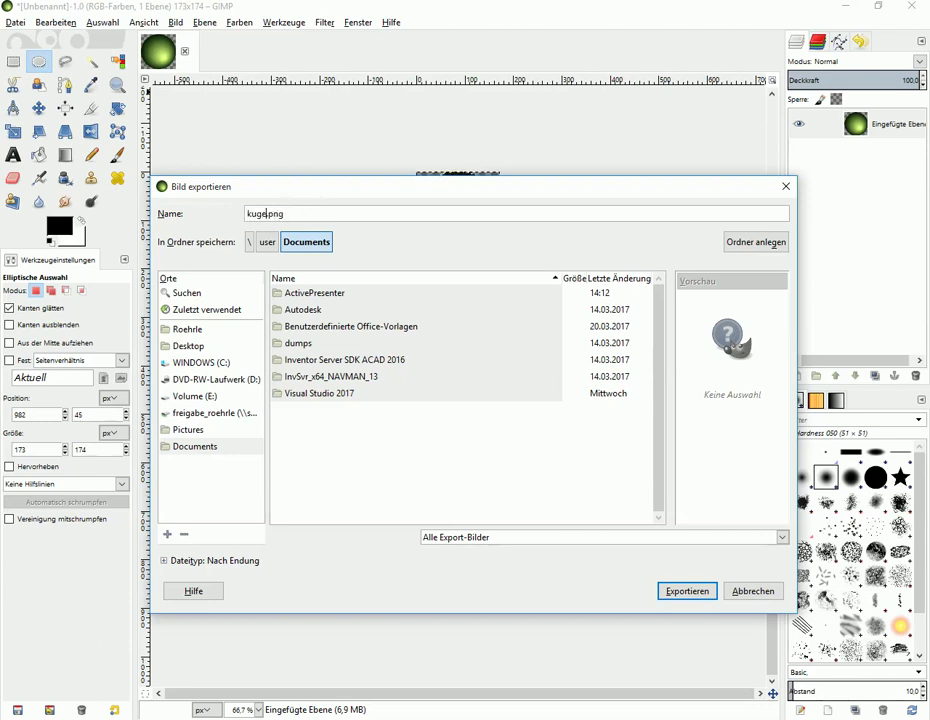
pyautogui.write('l')
pyautogui.click(188, 346)
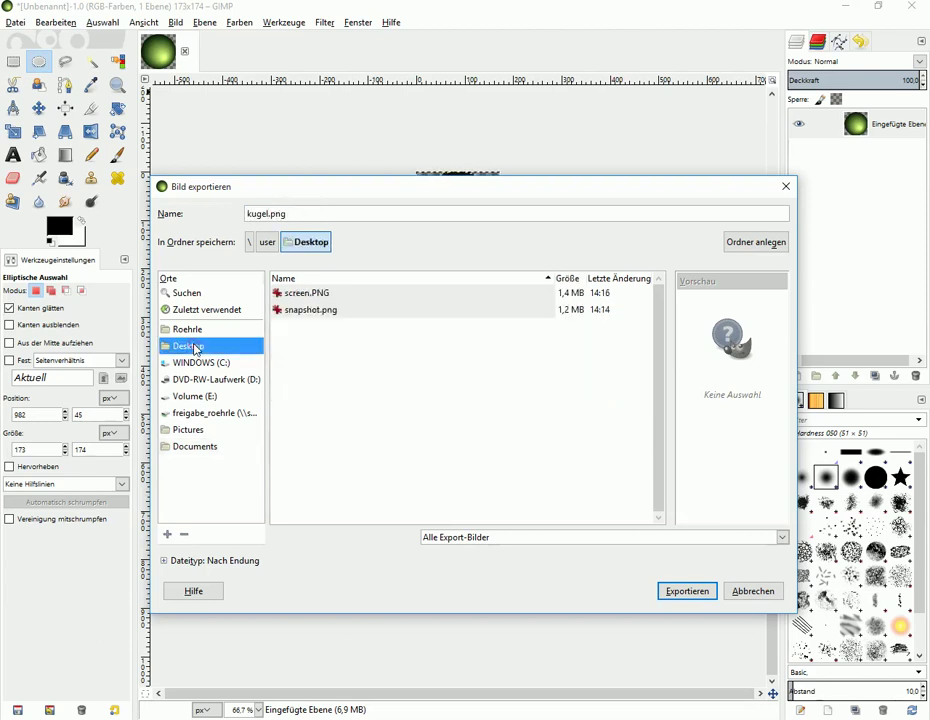
pyautogui.click(688, 594)
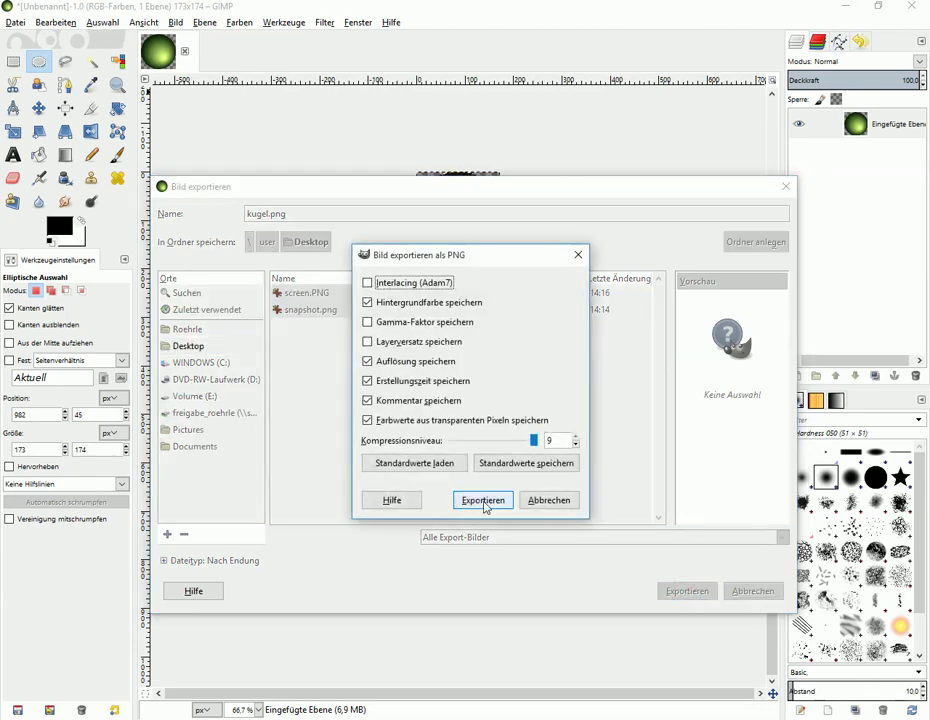
pyautogui.click(484, 500)
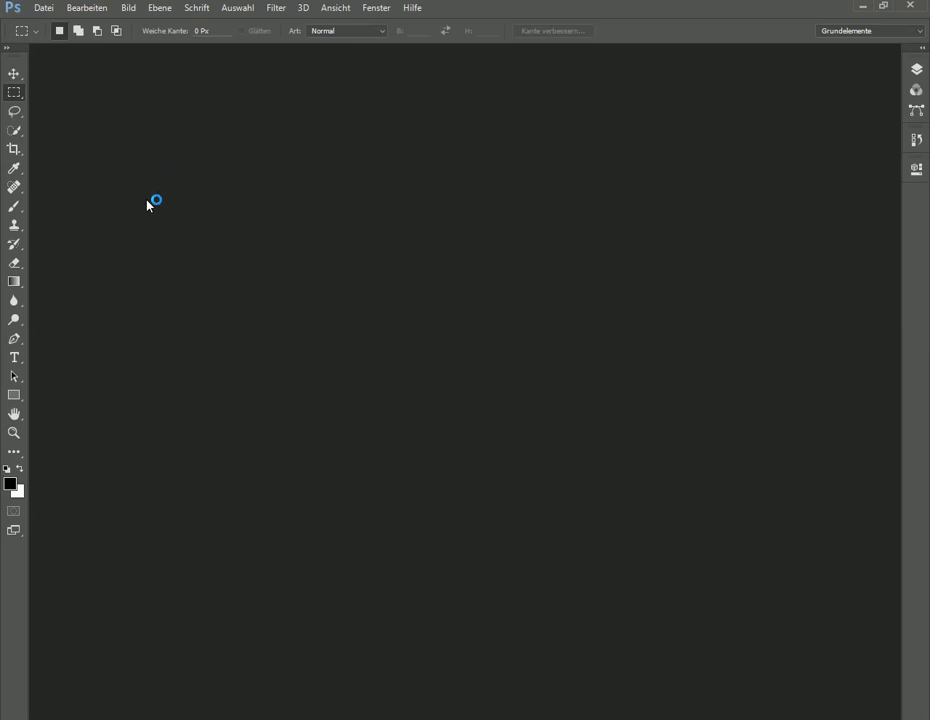
# Switch to Photoshop and create a new 1280 × 994 px document based on the clipboard.
pyautogui.click(42, 8)
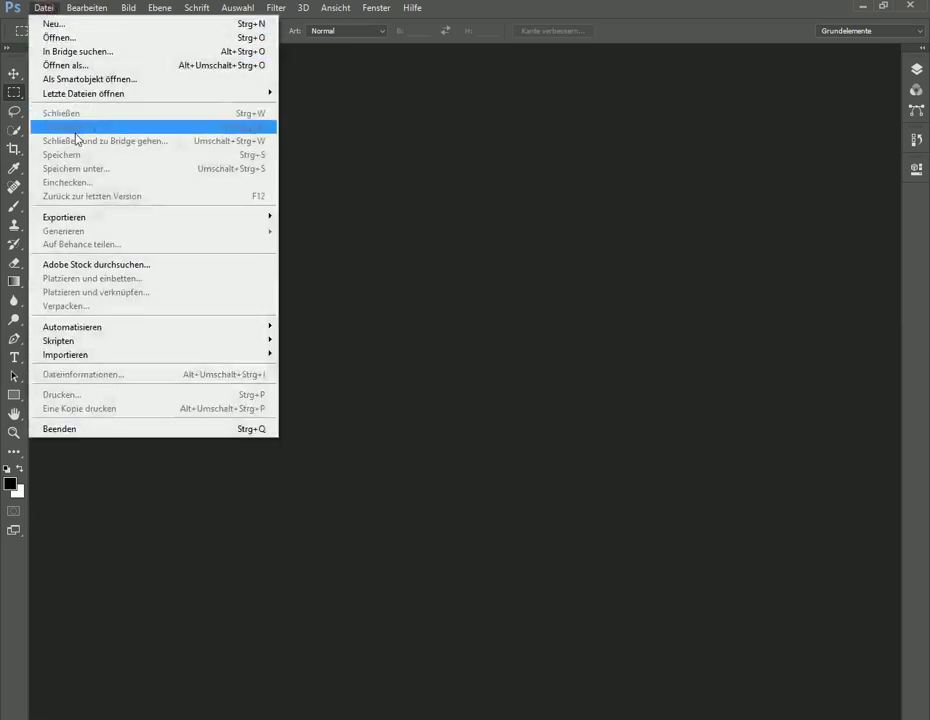
pyautogui.click(66, 26)
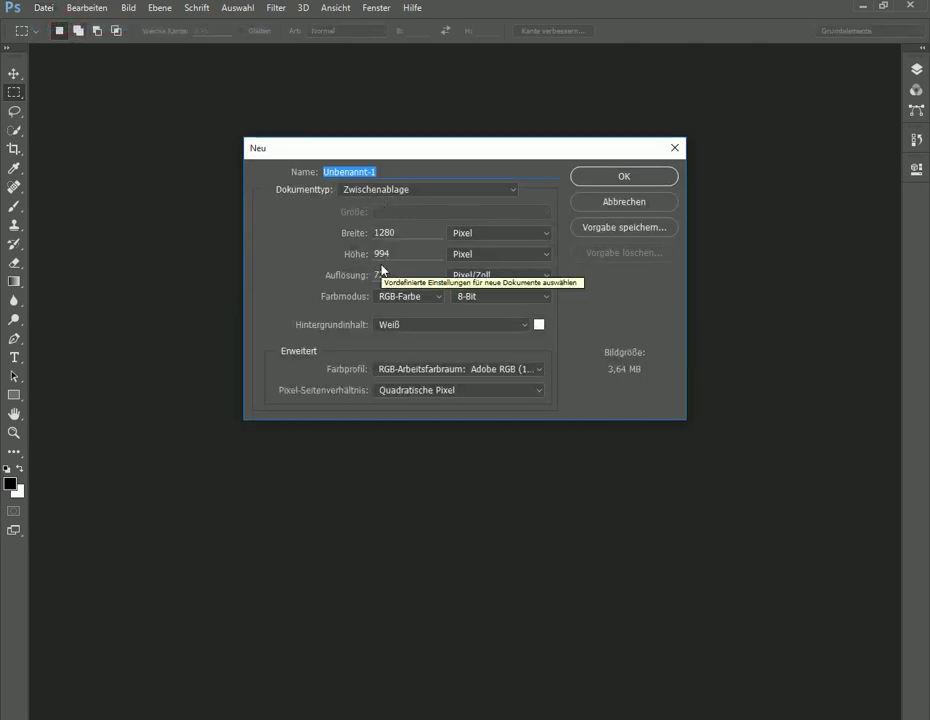
pyautogui.click(646, 178)
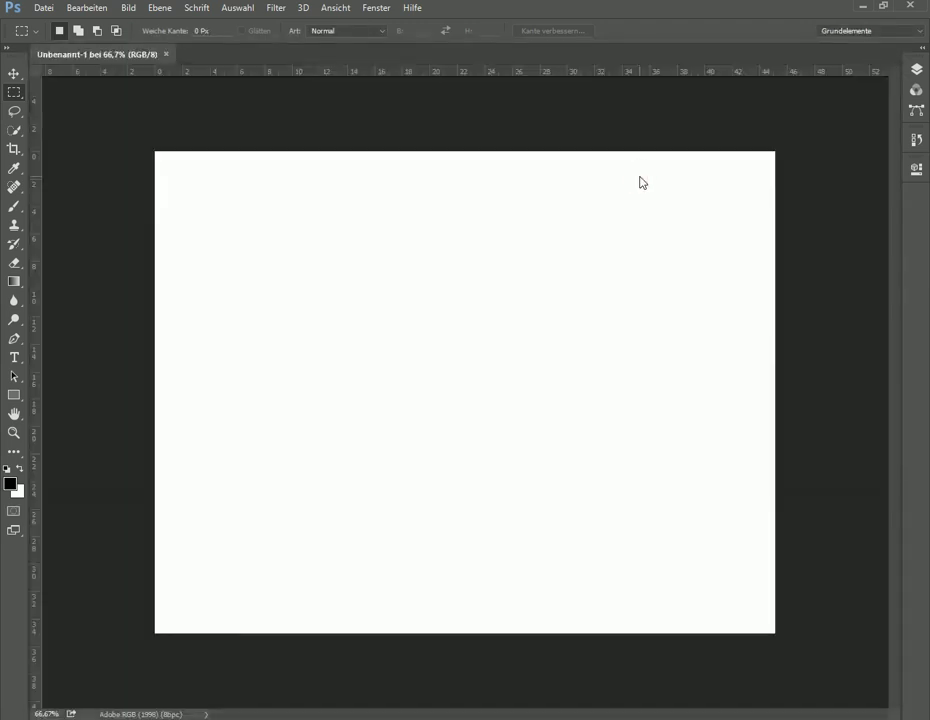
# Paste the captured viewer window into the document and delete the white background layer.
pyautogui.click(88, 8)
pyautogui.click(134, 135)
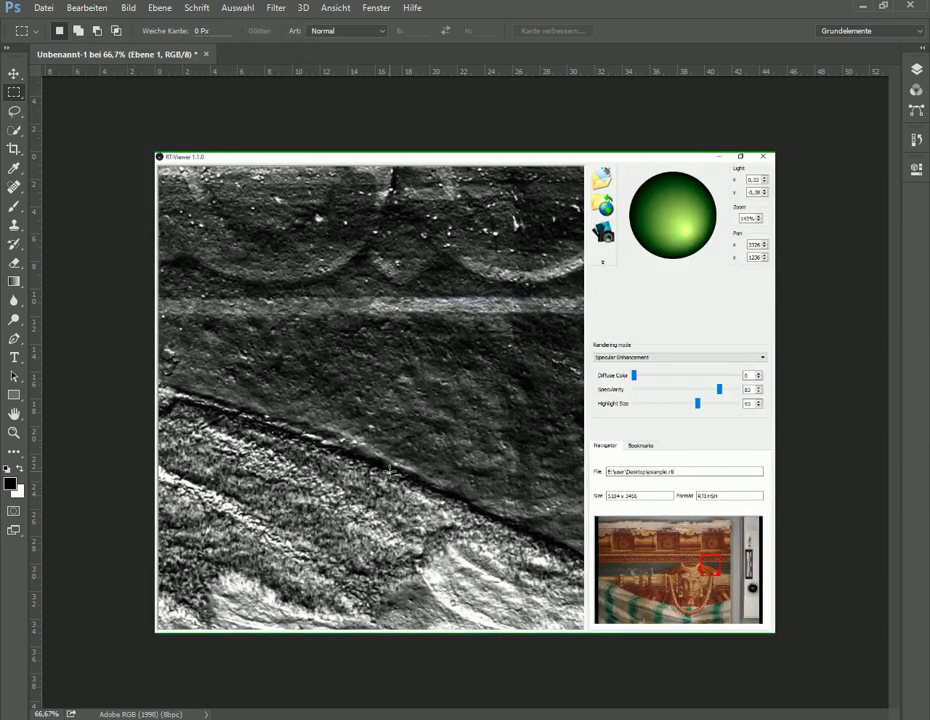
pyautogui.click(915, 72)
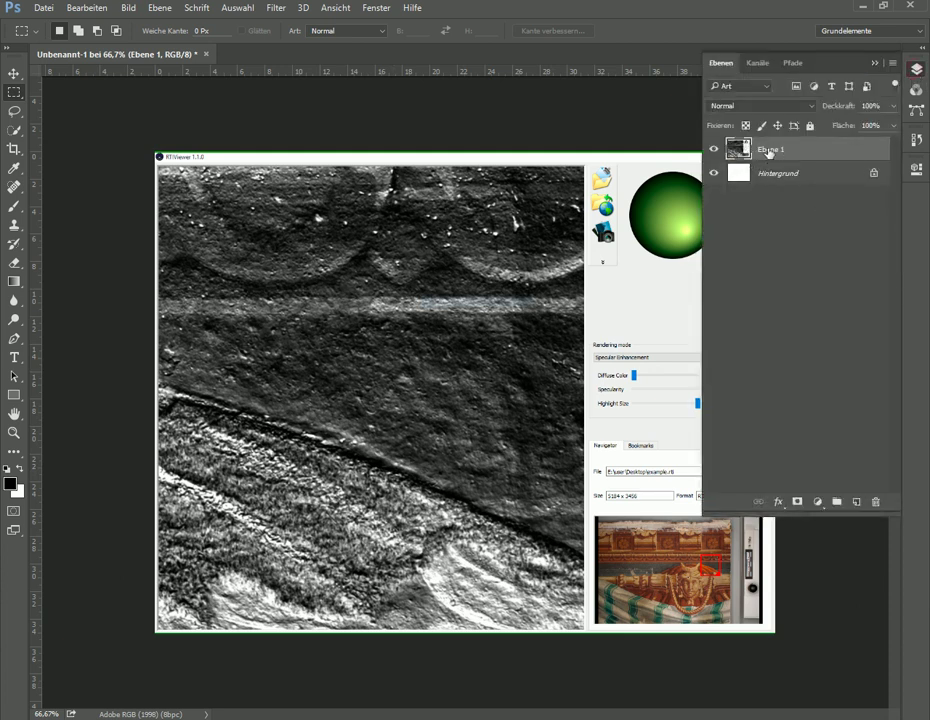
pyautogui.moveTo(789, 177); pyautogui.dragTo(881, 498)
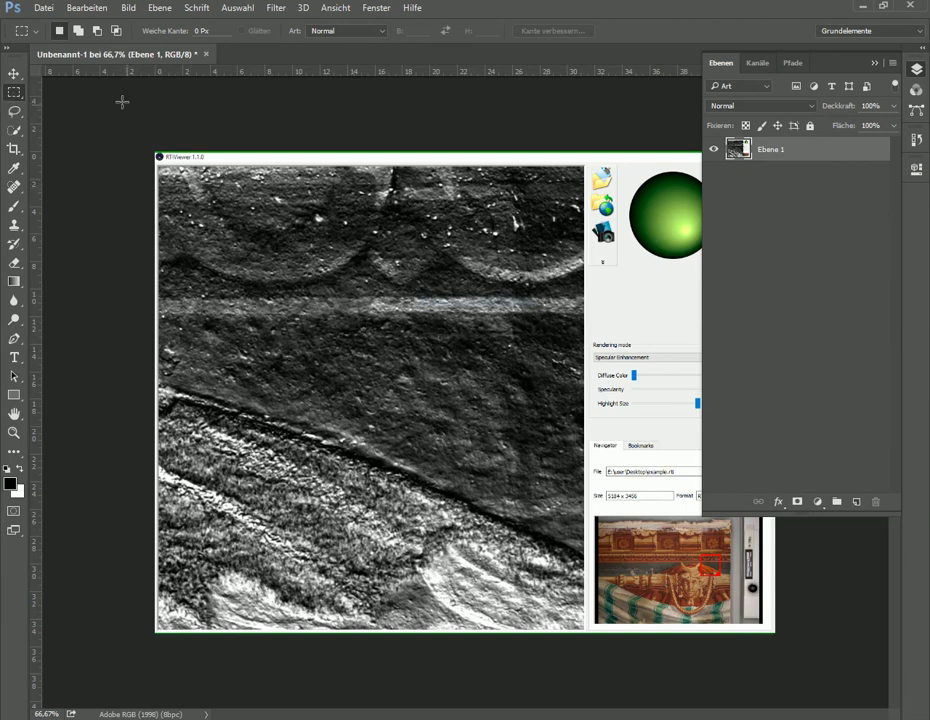
# Draw an elliptical selection around the green light sphere and align it with the sphere's outline.
pyautogui.rightClick(16, 93)
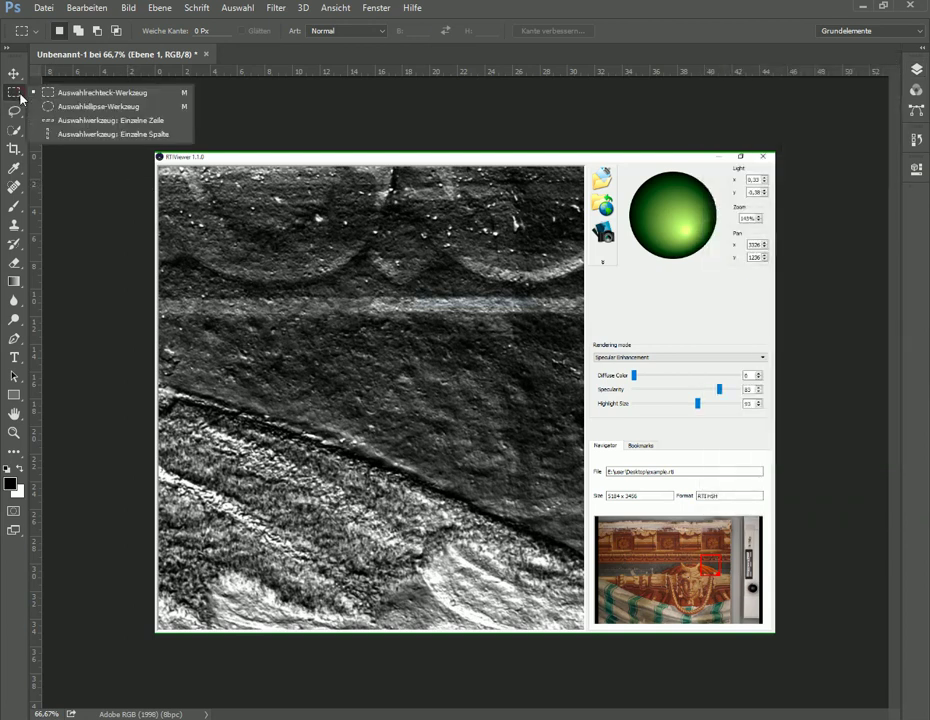
pyautogui.click(86, 108)
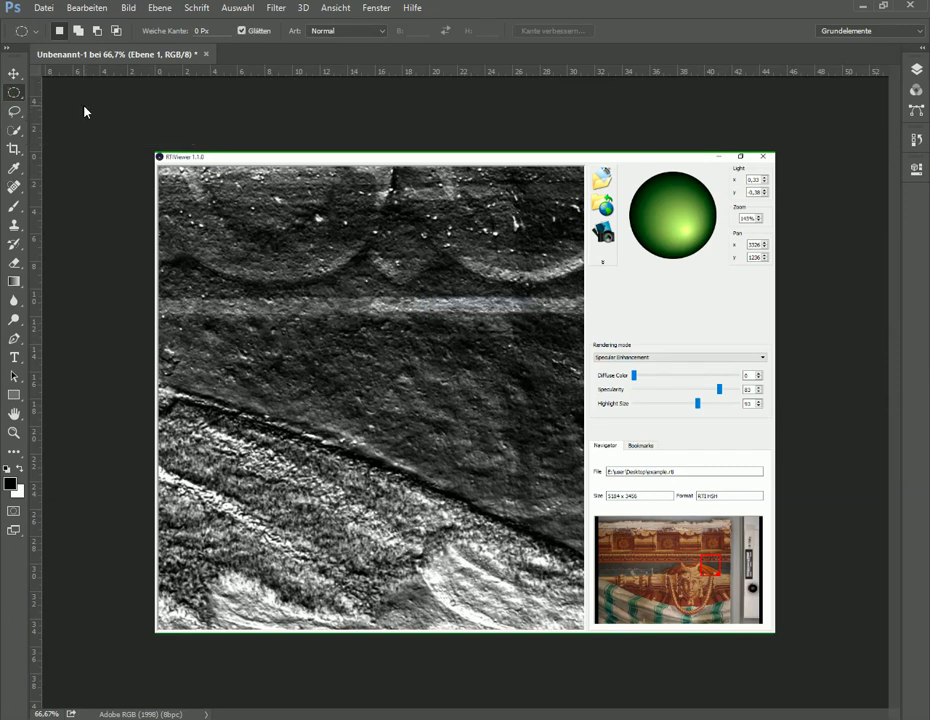
pyautogui.moveTo(636, 176); pyautogui.dragTo(718, 257)
pyautogui.moveTo(664, 235); pyautogui.dragTo(671, 237)
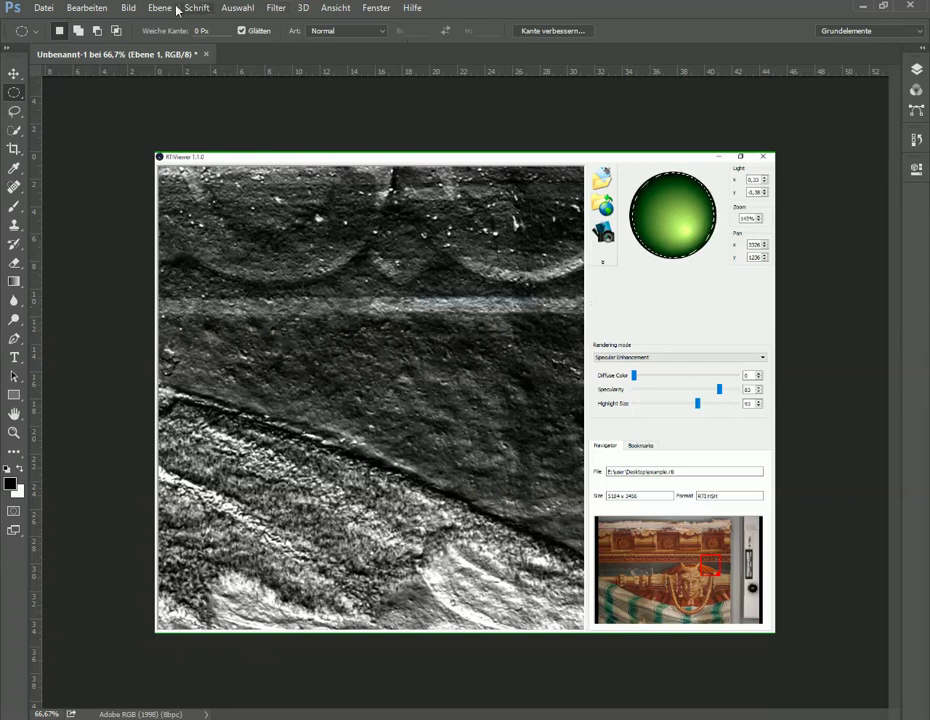
# Transform the elliptical selection to 101.18% width so that it fits the sphere's edge, and apply the transformation.
pyautogui.click(237, 8)
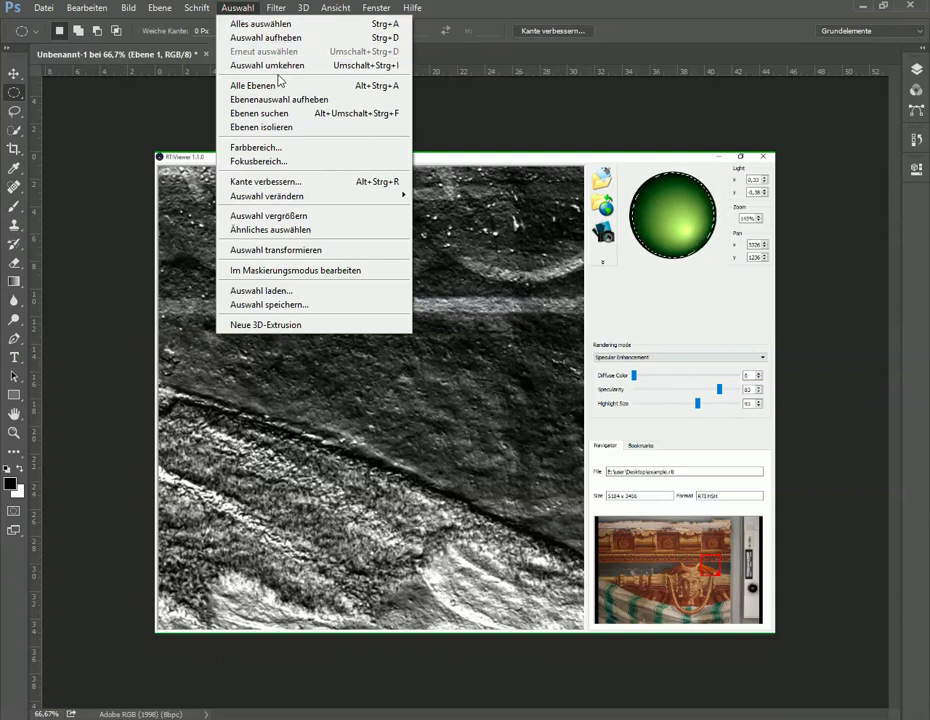
pyautogui.click(300, 250)
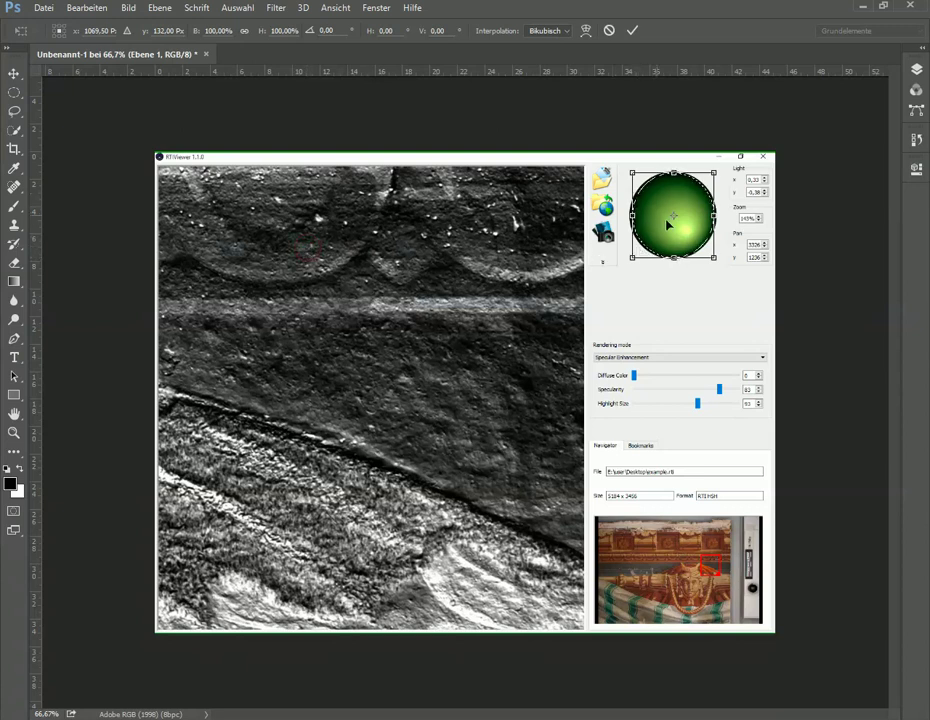
pyautogui.moveTo(631, 215); pyautogui.dragTo(627, 216)
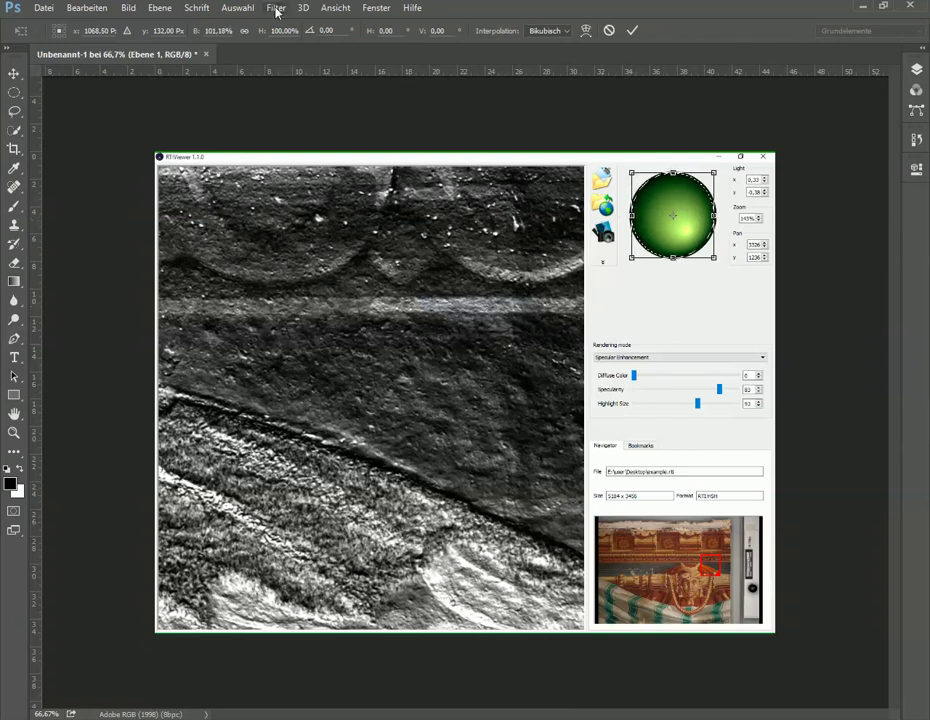
pyautogui.click(128, 8)
pyautogui.click(670, 215)
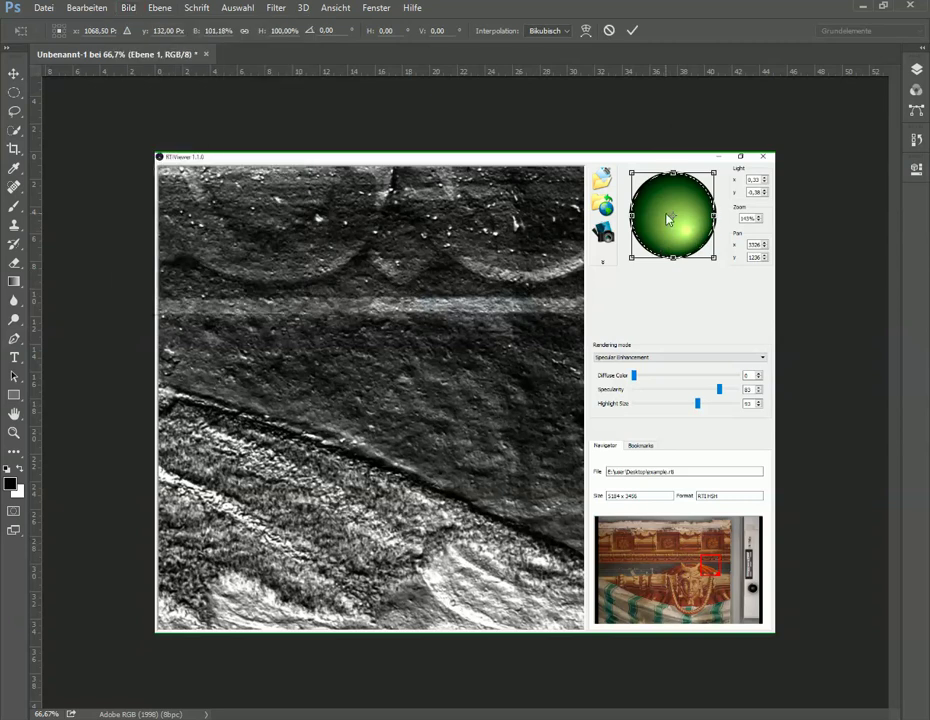
pyautogui.press('Return')
# Crop the image to the elliptical selection around the sphere.
pyautogui.click(128, 8)
pyautogui.moveTo(182, 149)
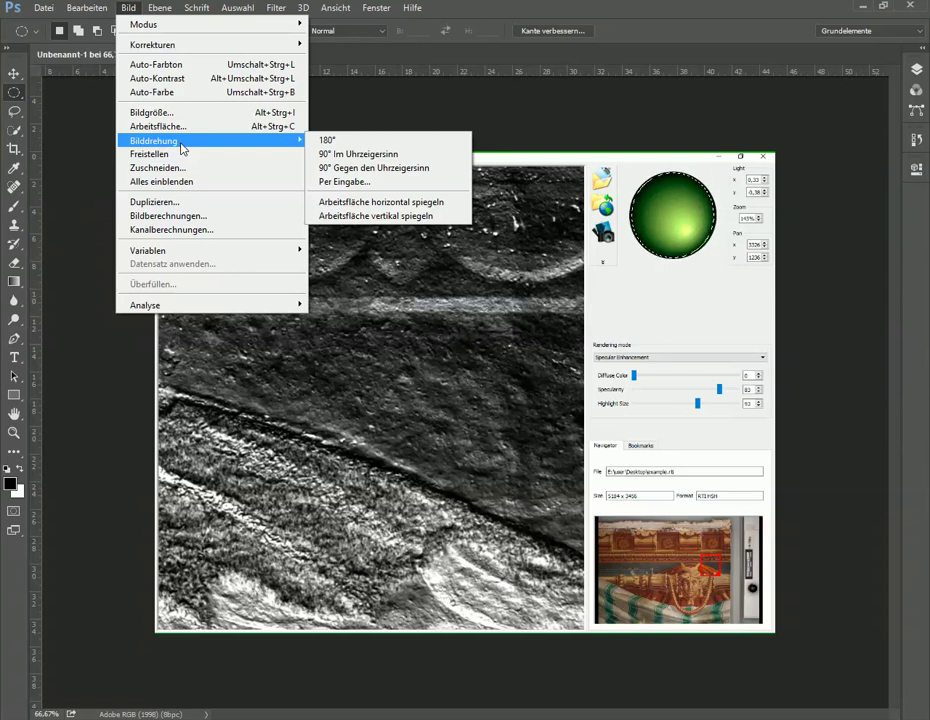
pyautogui.click(181, 155)
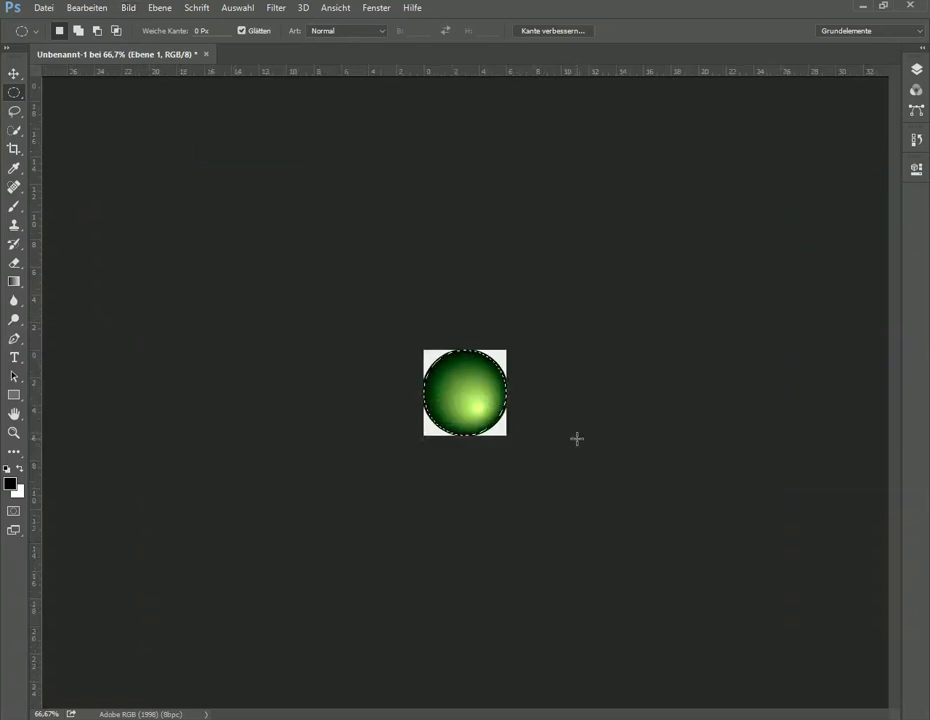
# Invert the elliptical selection, delete the white corners around the sphere so they become transparent, and deselect.
pyautogui.click(251, 10)
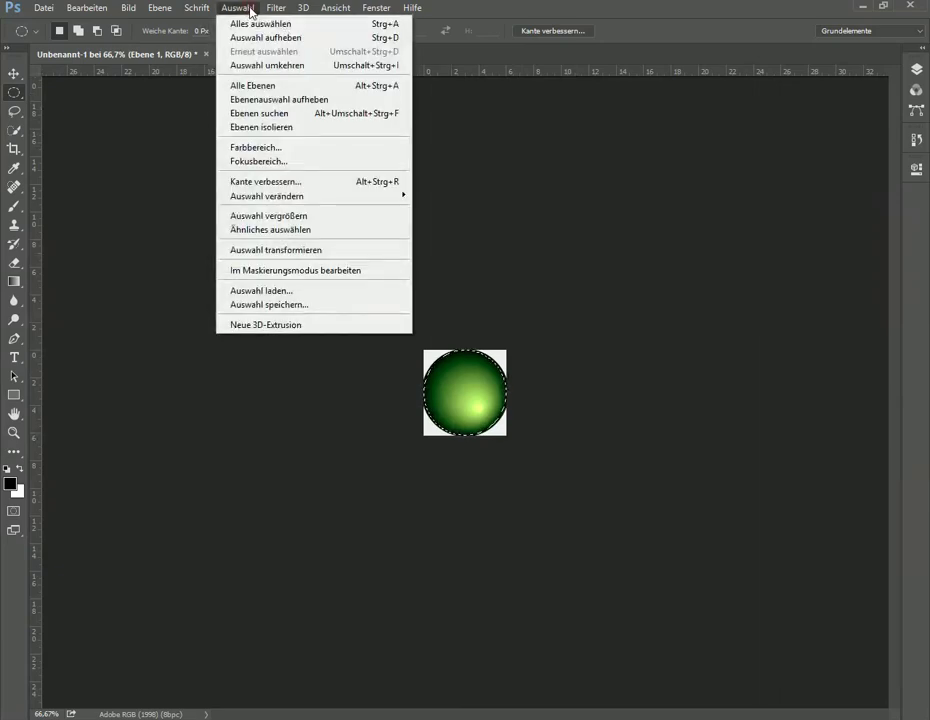
pyautogui.click(281, 66)
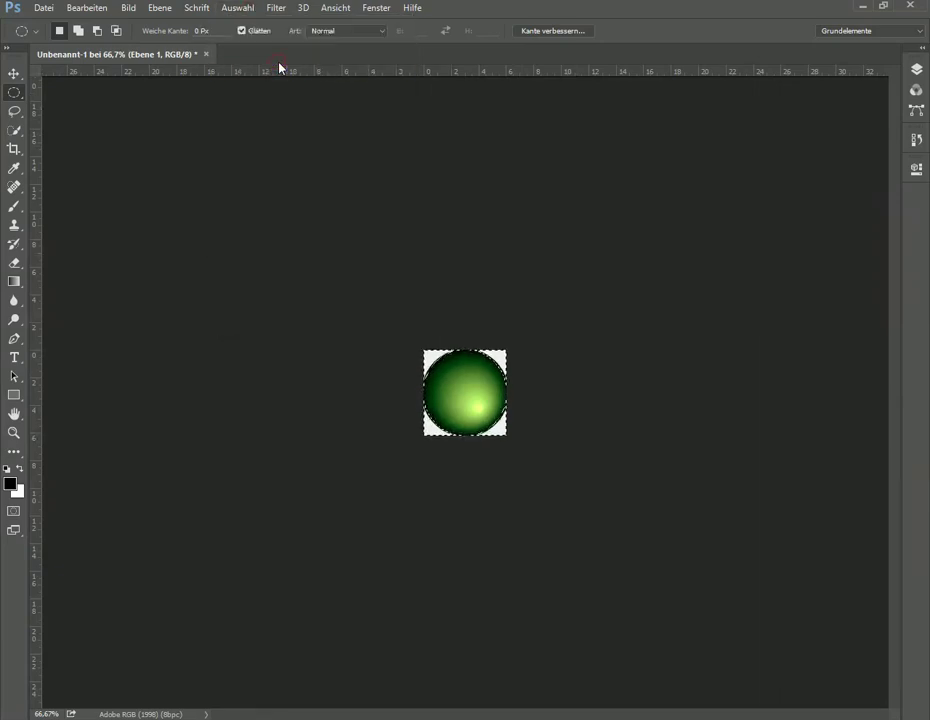
pyautogui.click(88, 8)
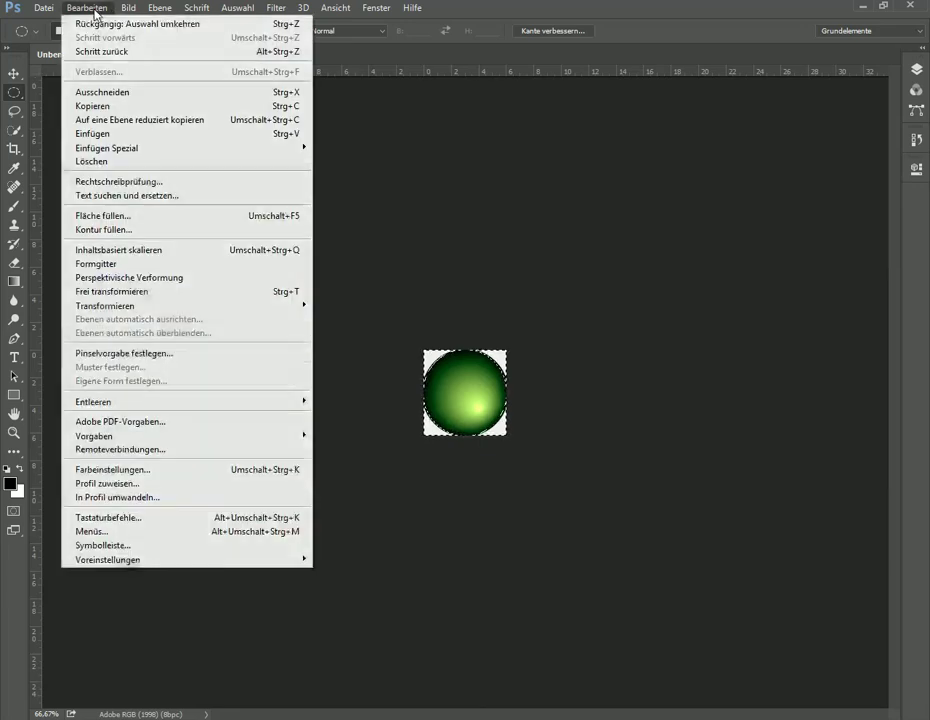
pyautogui.click(139, 161)
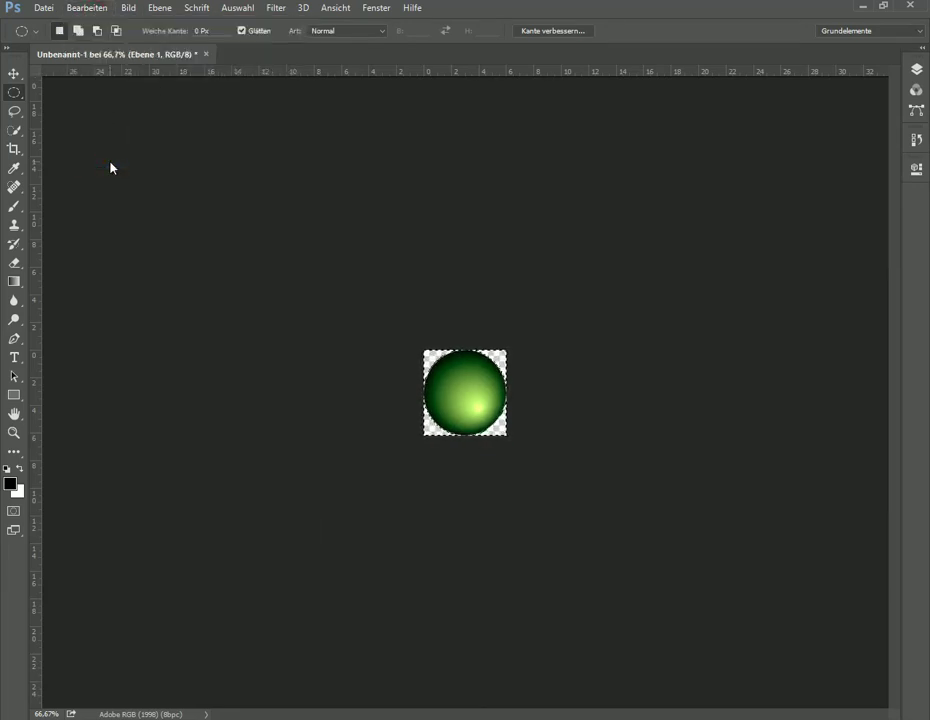
pyautogui.hotkey('ctrl', 'd')
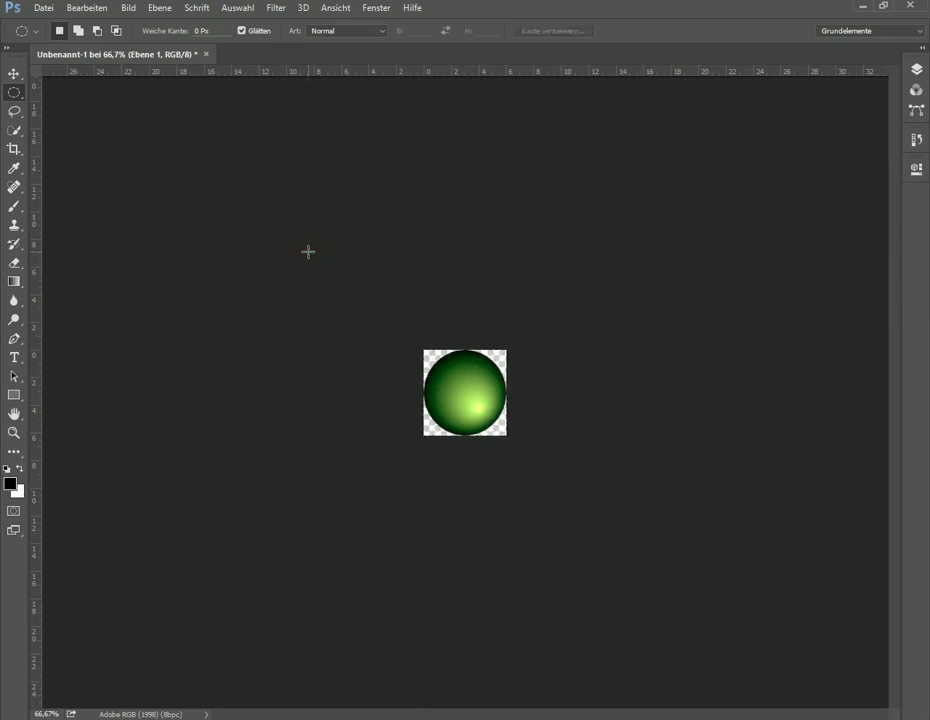
pyautogui.click(42, 8)
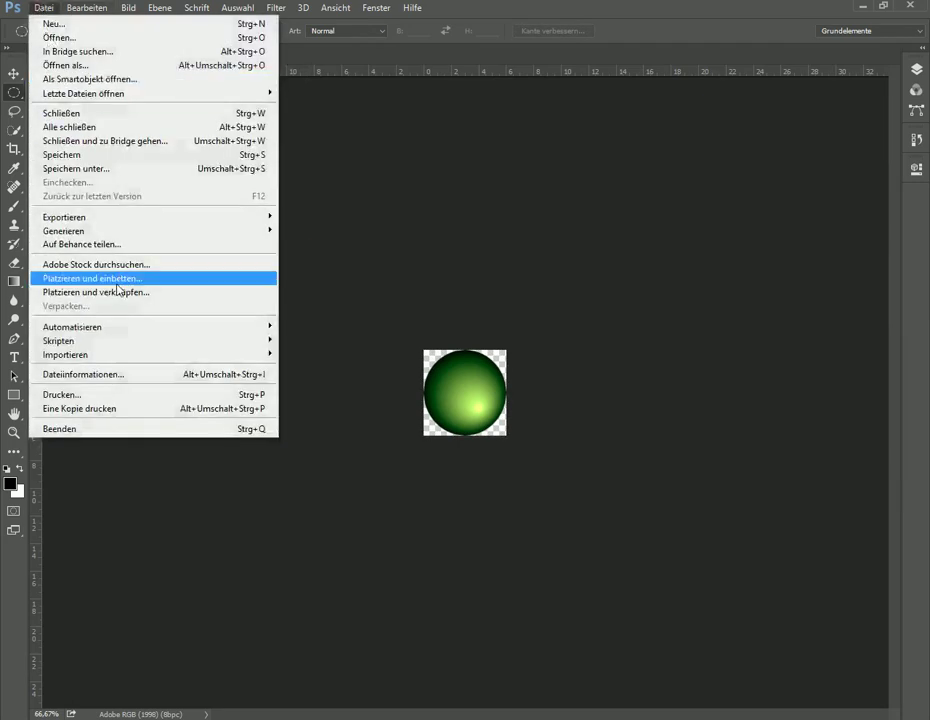
pyautogui.click(100, 169)
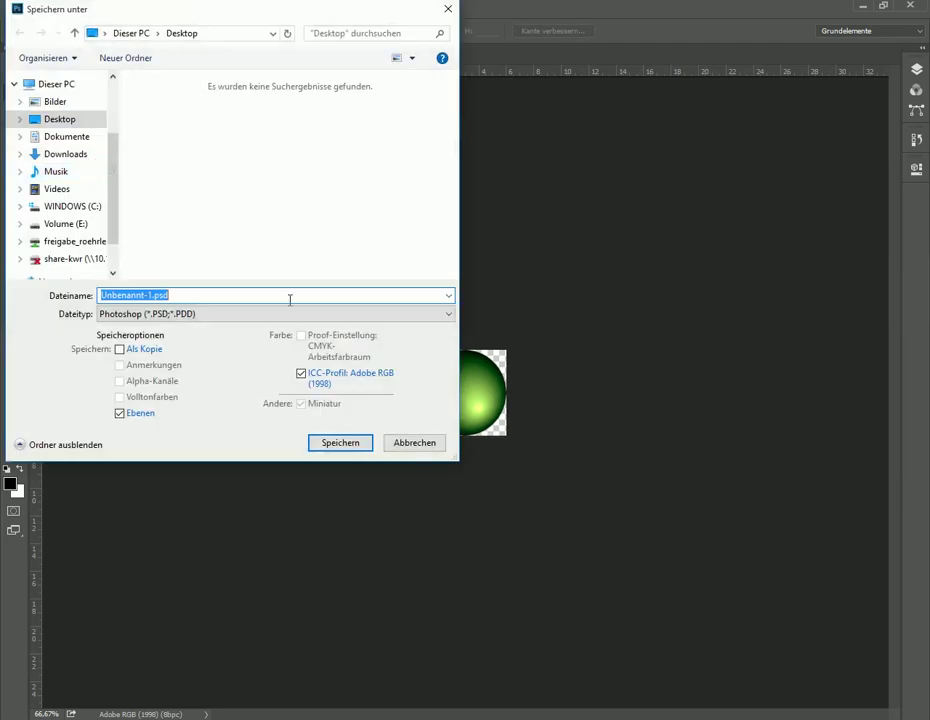
pyautogui.click(187, 315)
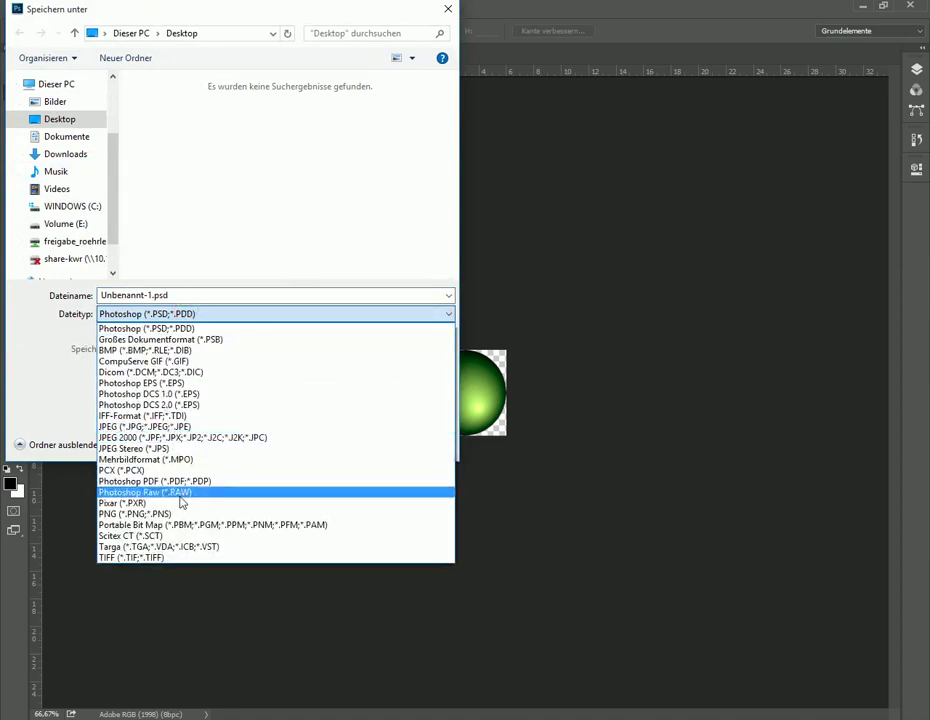
pyautogui.click(150, 513)
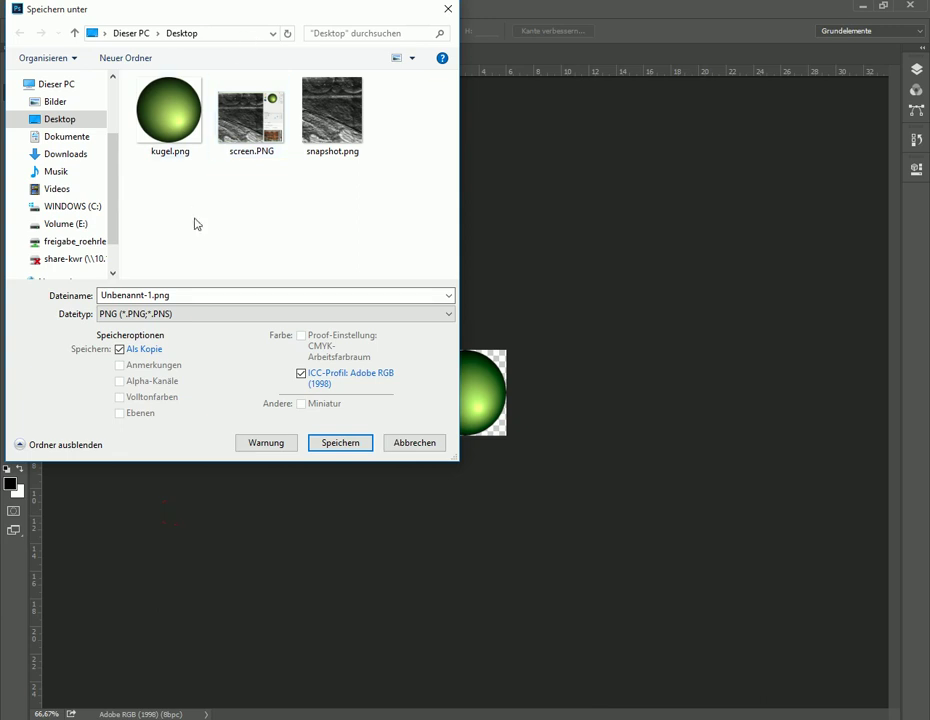
pyautogui.click(152, 295)
pyautogui.click(152, 295)
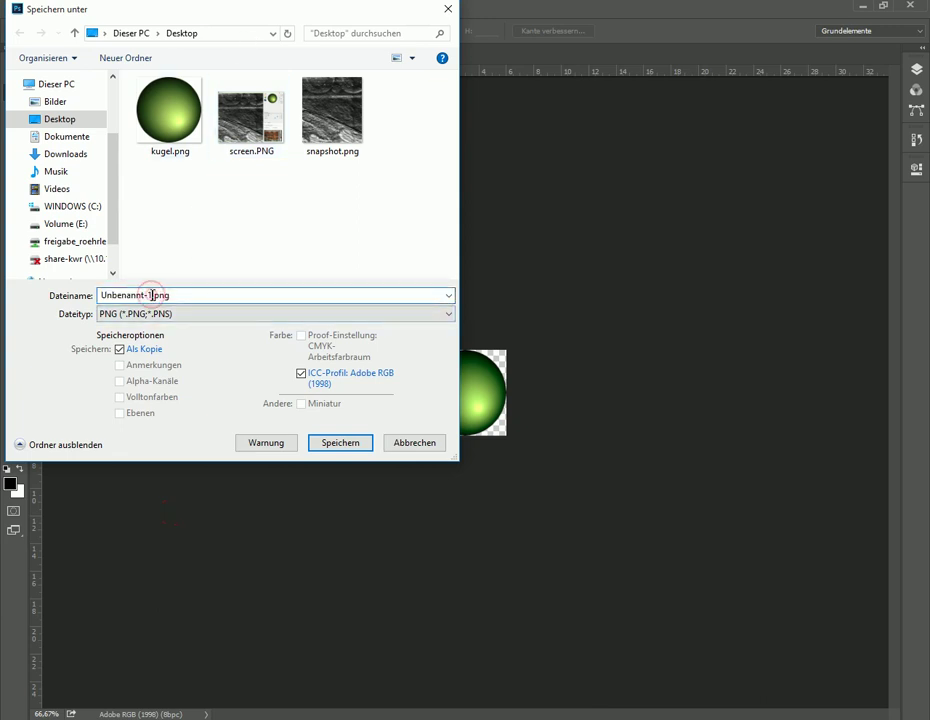
pyautogui.moveTo(152, 295); pyautogui.dragTo(69, 296)
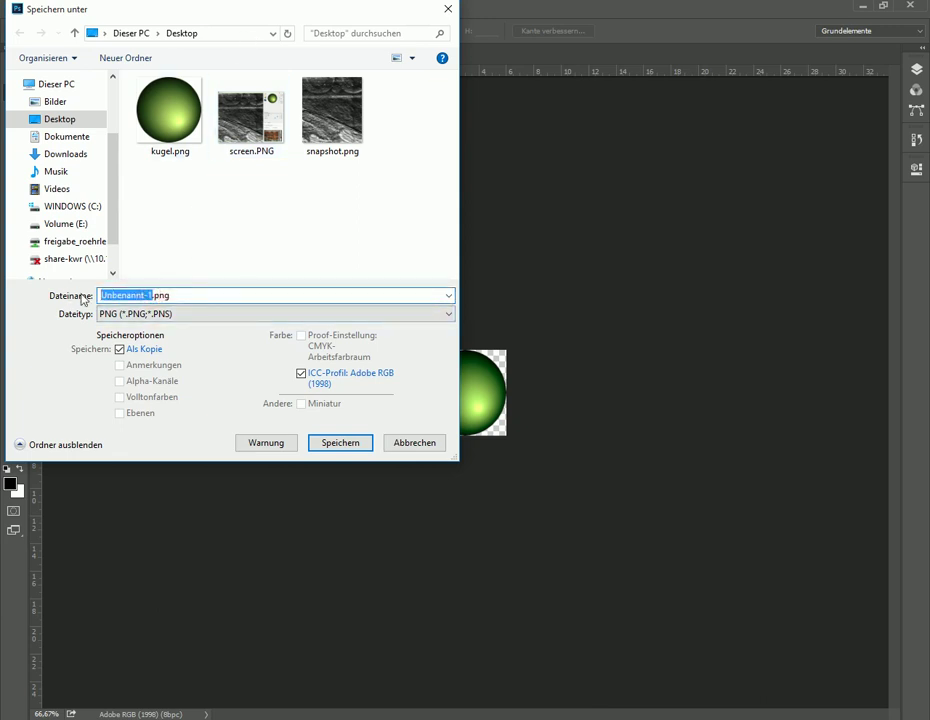
pyautogui.click(415, 443)
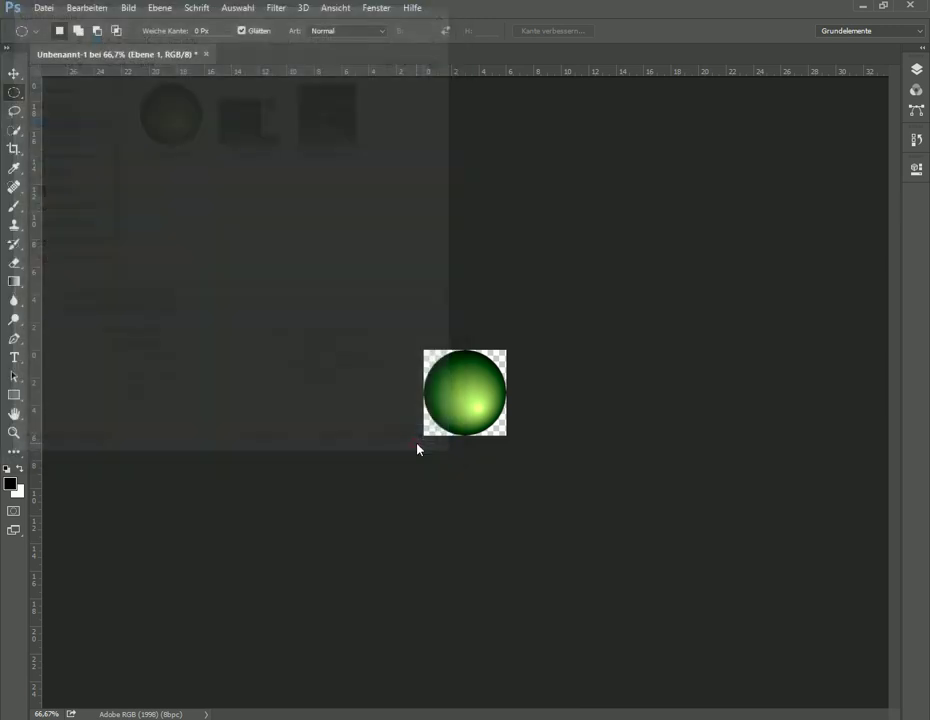
# Switch to RTIViewer, move the navigator frame onto the metric scale beside the painting, and choose a rendering mode for viewing it.
pyautogui.click(862, 6)
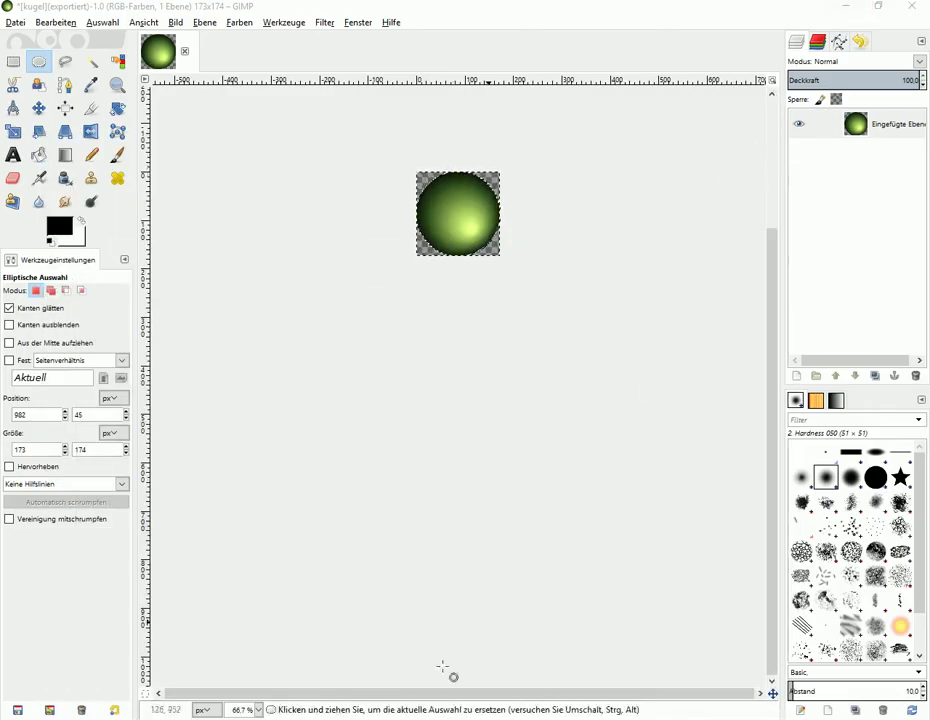
pyautogui.click(351, 716)
pyautogui.click(352, 715)
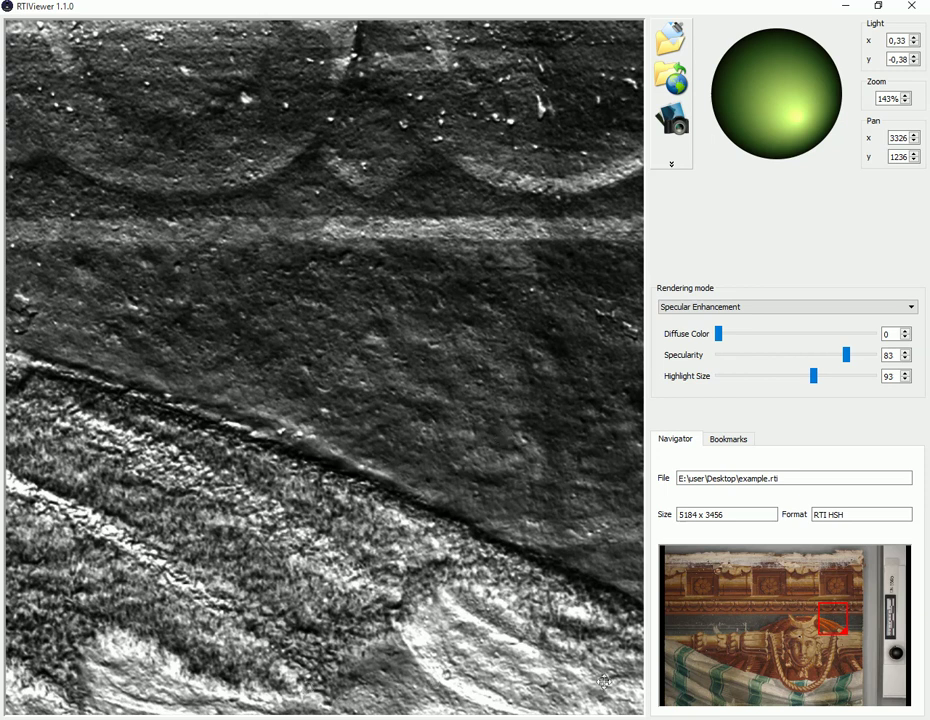
pyautogui.moveTo(826, 617); pyautogui.dragTo(886, 624)
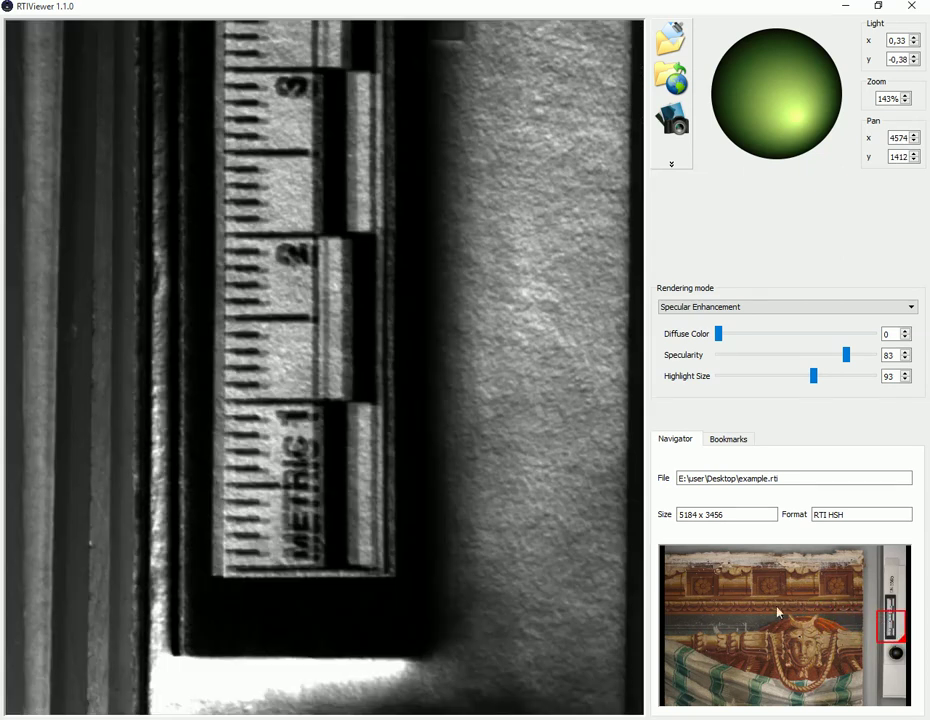
pyautogui.click(716, 309)
pyautogui.click(700, 319)
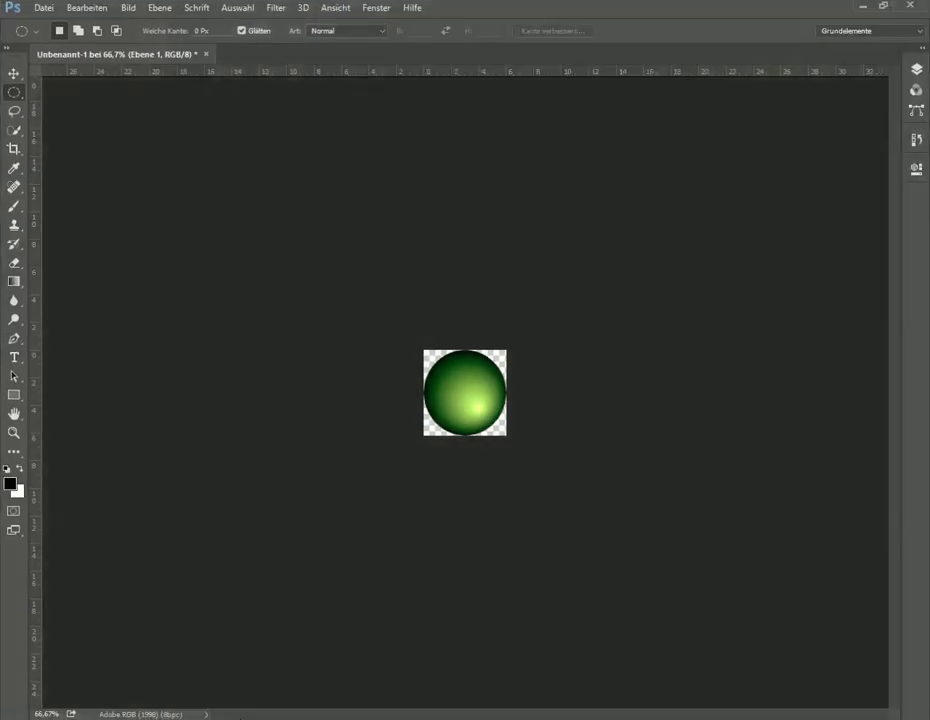
# Switch to Photoshop and open snapshot.png from the Desktop, keeping it without colour management.
pyautogui.click(43, 7)
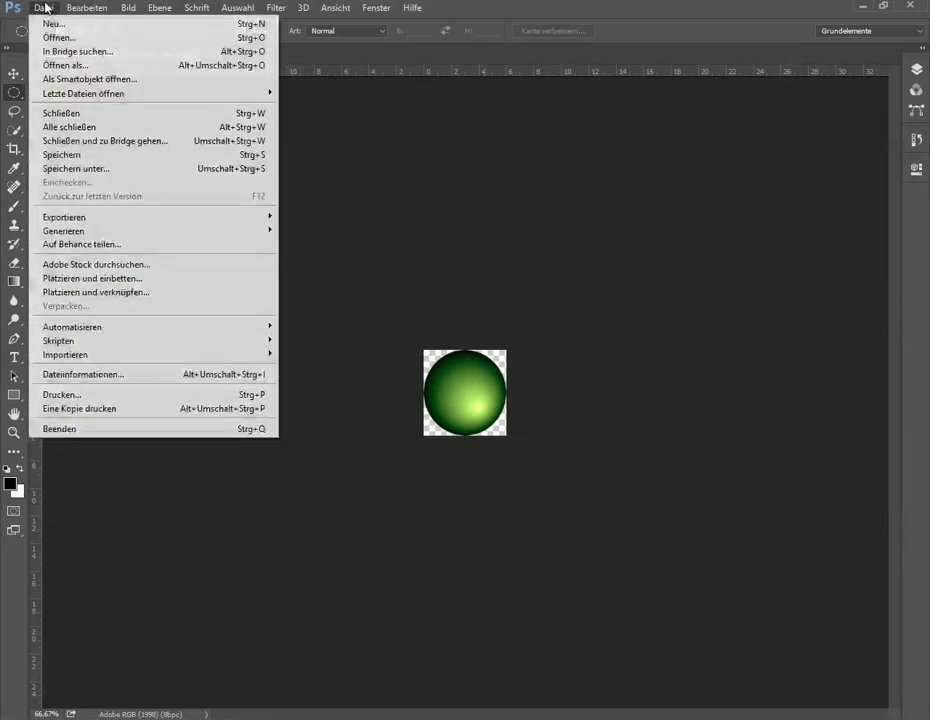
pyautogui.click(60, 38)
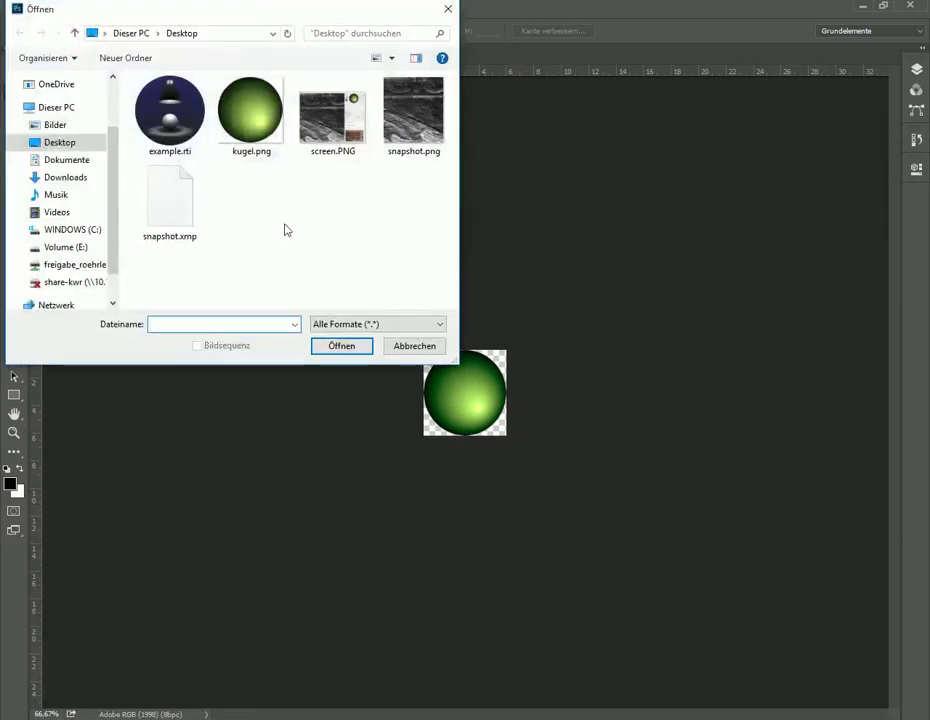
pyautogui.doubleClick(430, 128)
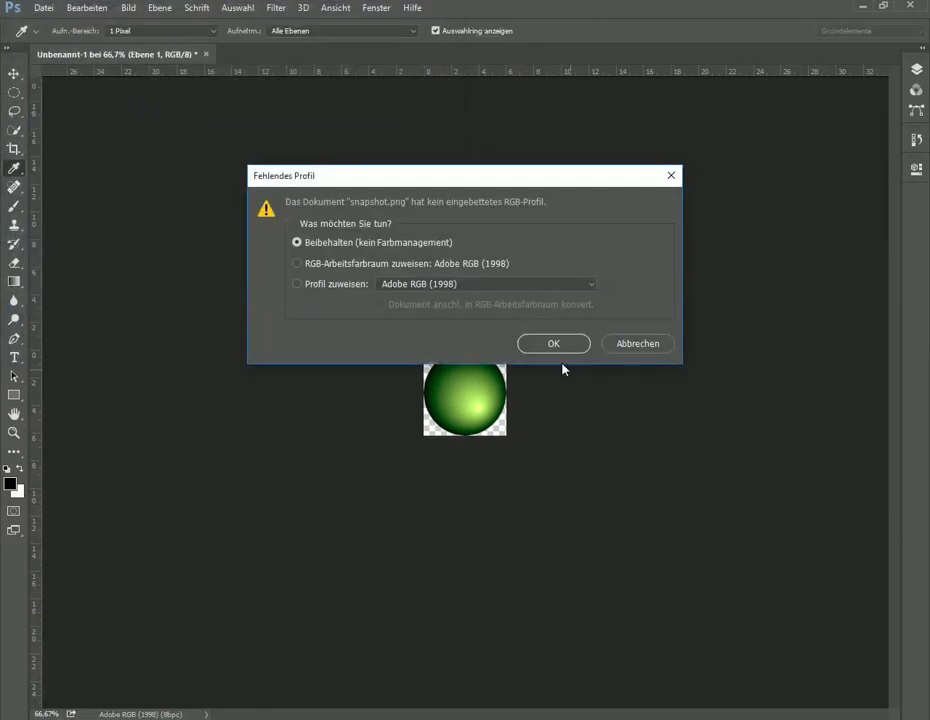
pyautogui.click(556, 343)
pyautogui.press('m')
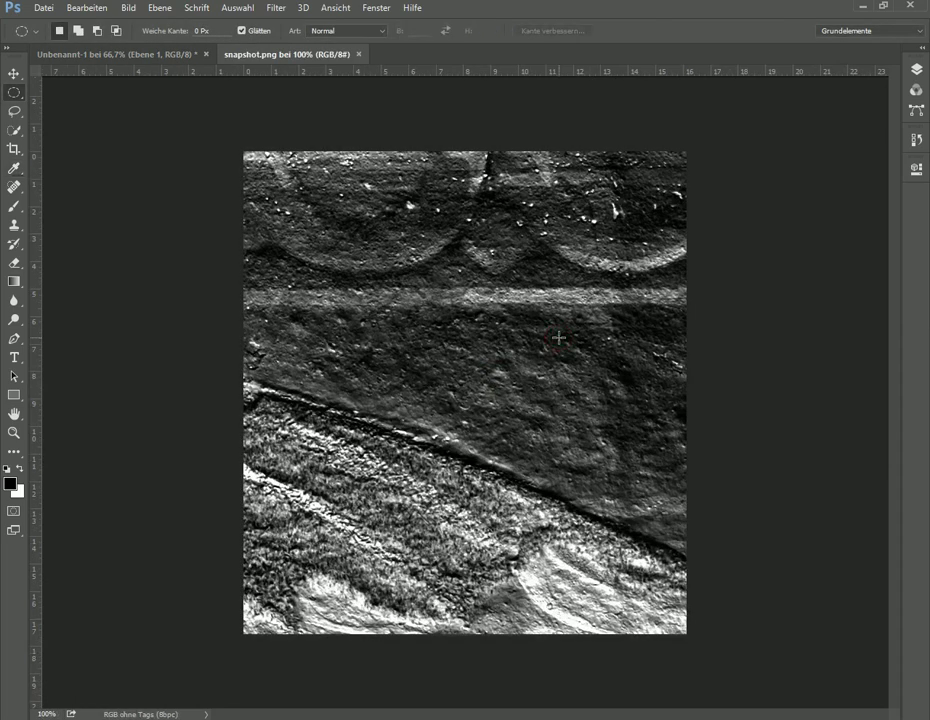
# Duplicate the sphere layer from the untitled document into snapshot.png as Ebene 1 and bring snapshot.png to the front.
pyautogui.click(123, 58)
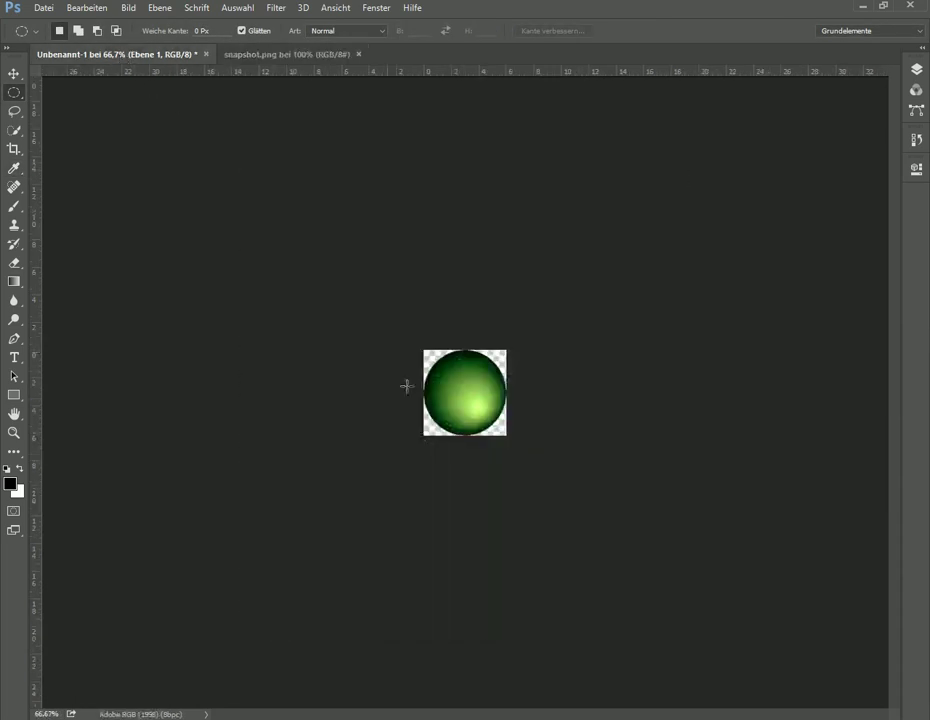
pyautogui.click(264, 56)
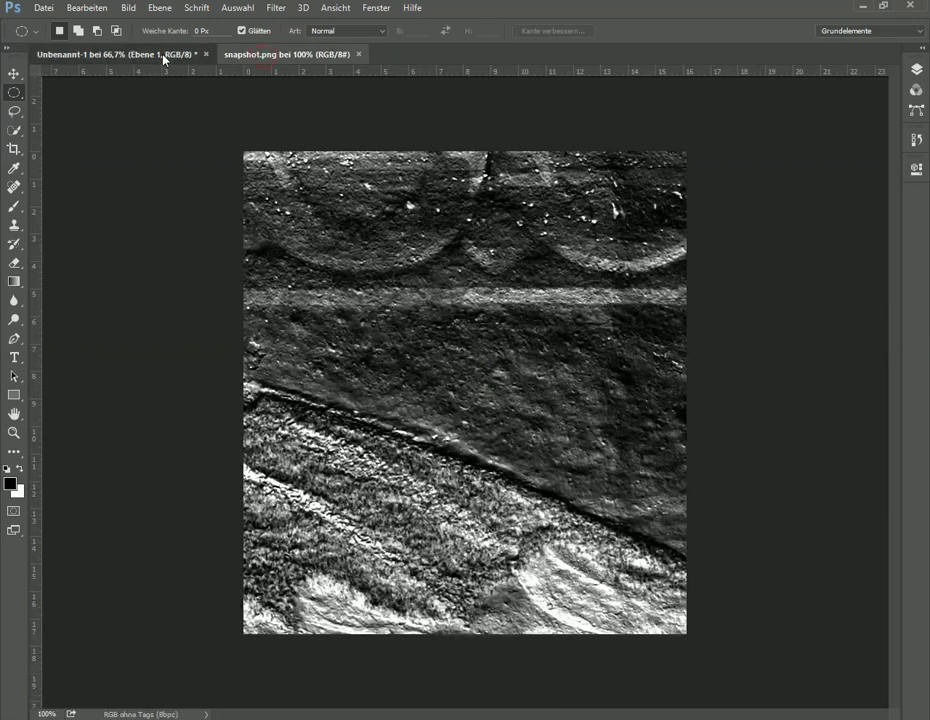
pyautogui.click(165, 57)
pyautogui.click(159, 9)
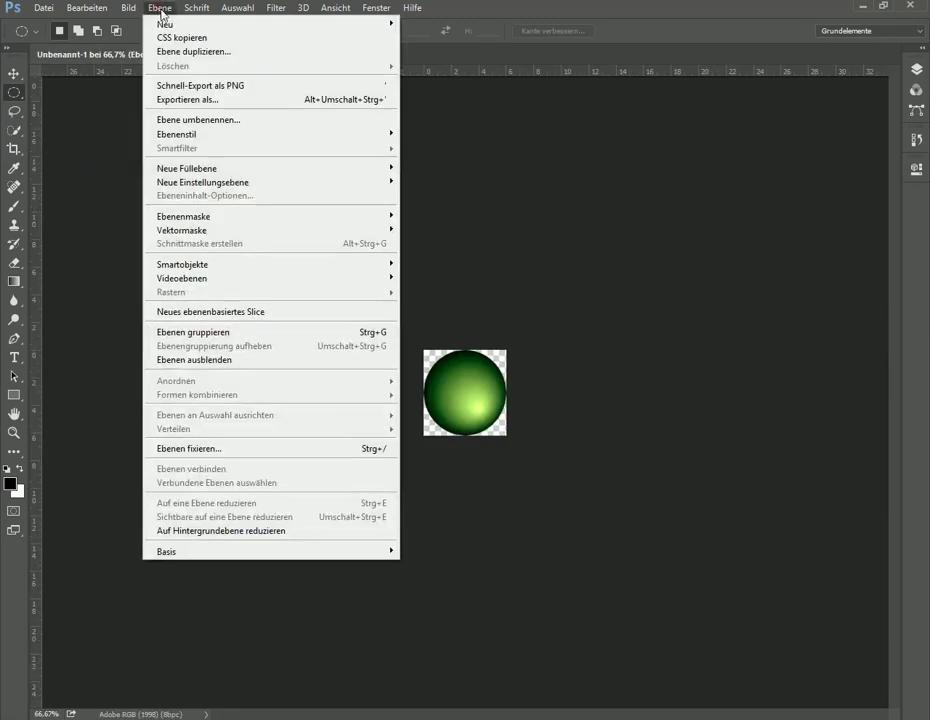
pyautogui.click(152, 51)
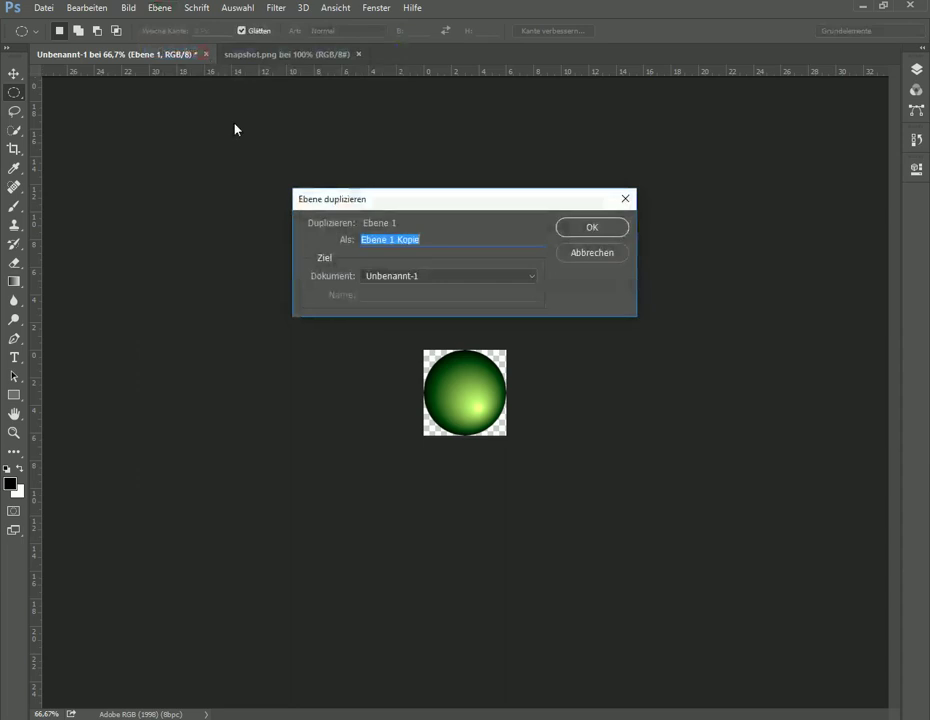
pyautogui.click(421, 280)
pyautogui.click(411, 302)
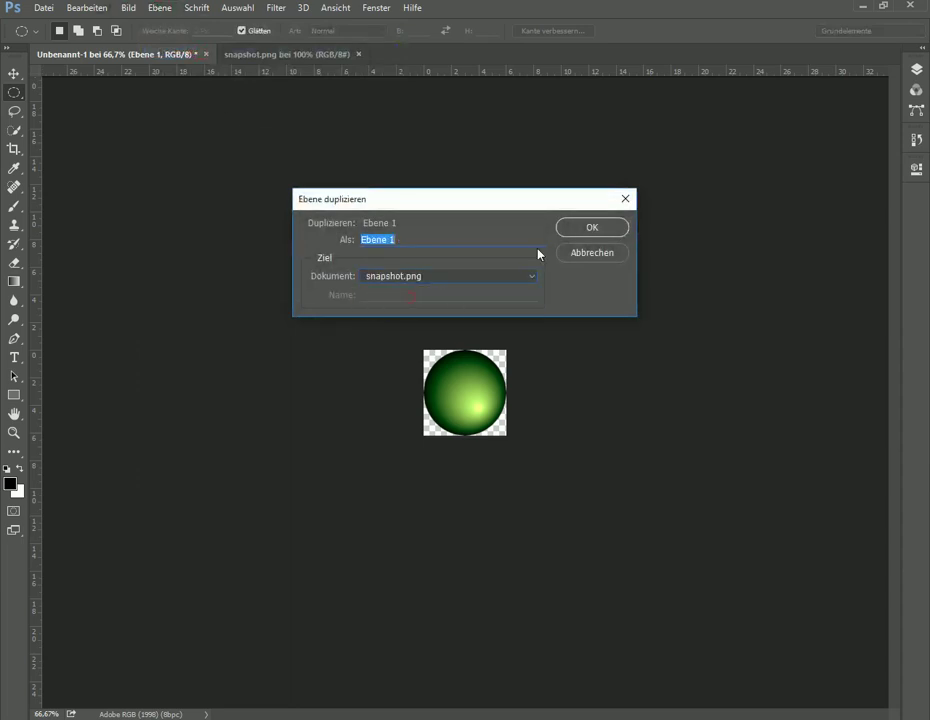
pyautogui.click(592, 229)
pyautogui.click(303, 55)
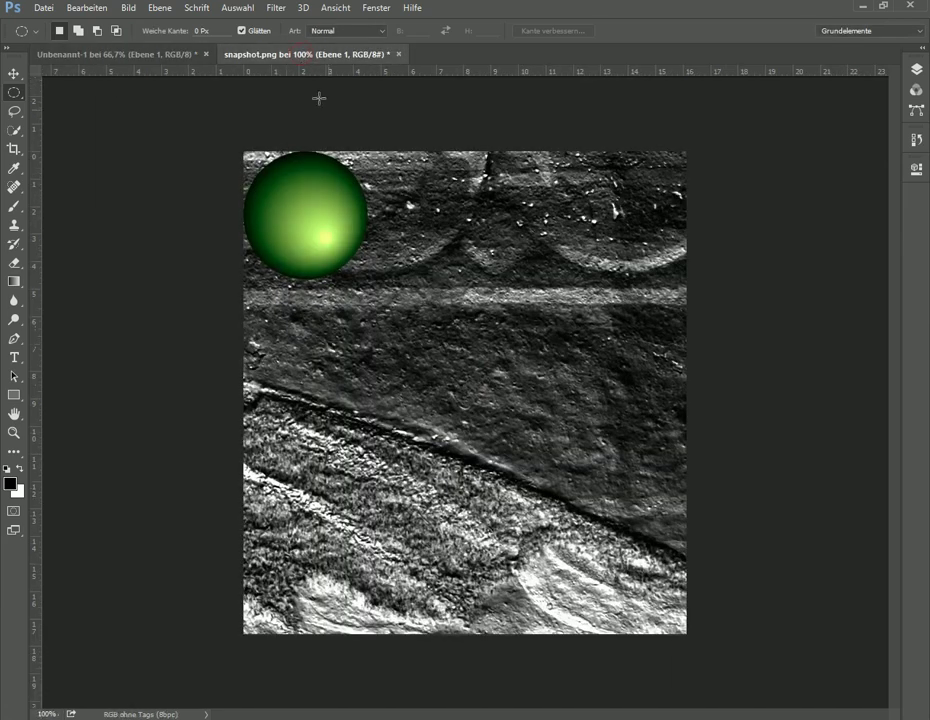
# Scale the sphere layer to about 36% in width and height, place it near the snapshot's upper-right corner, and apply the transformation.
pyautogui.click(916, 70)
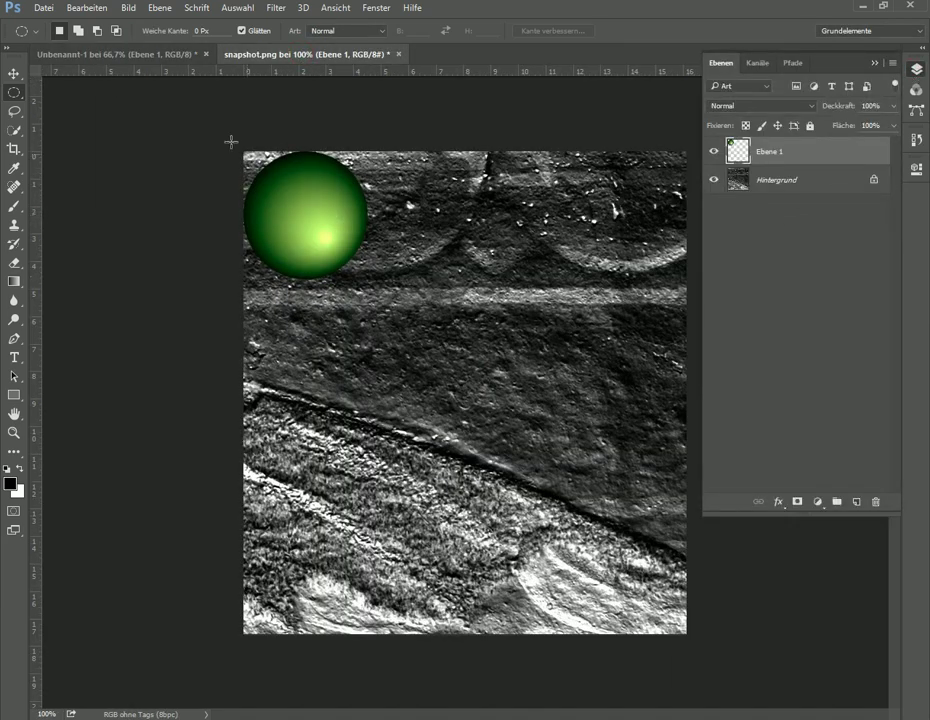
pyautogui.click(93, 11)
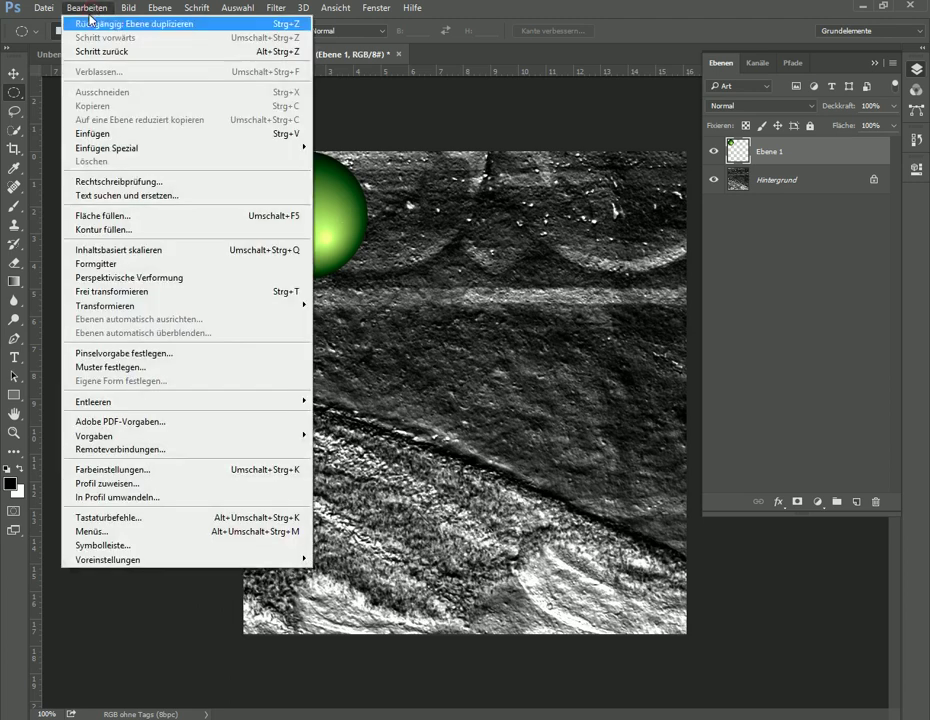
pyautogui.moveTo(125, 306)
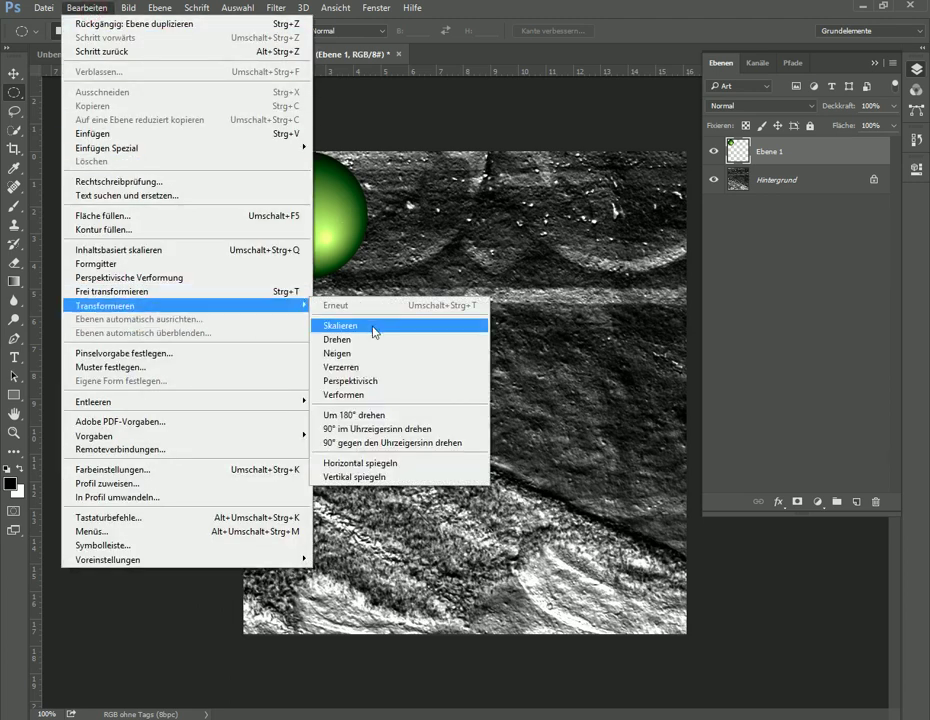
pyautogui.click(391, 326)
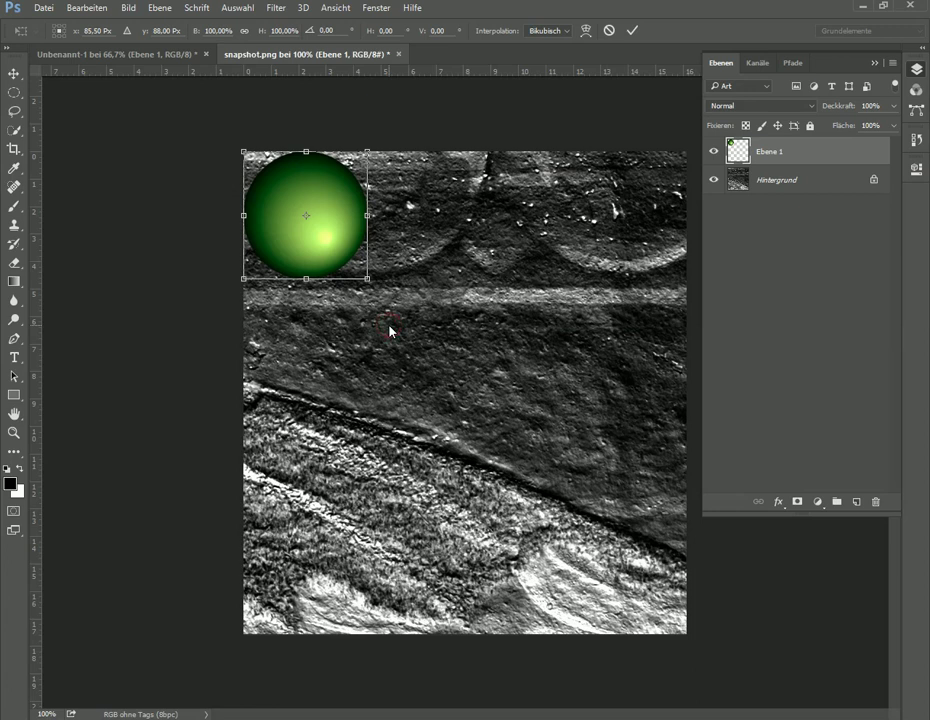
pyautogui.moveTo(367, 278); pyautogui.dragTo(628, 186)
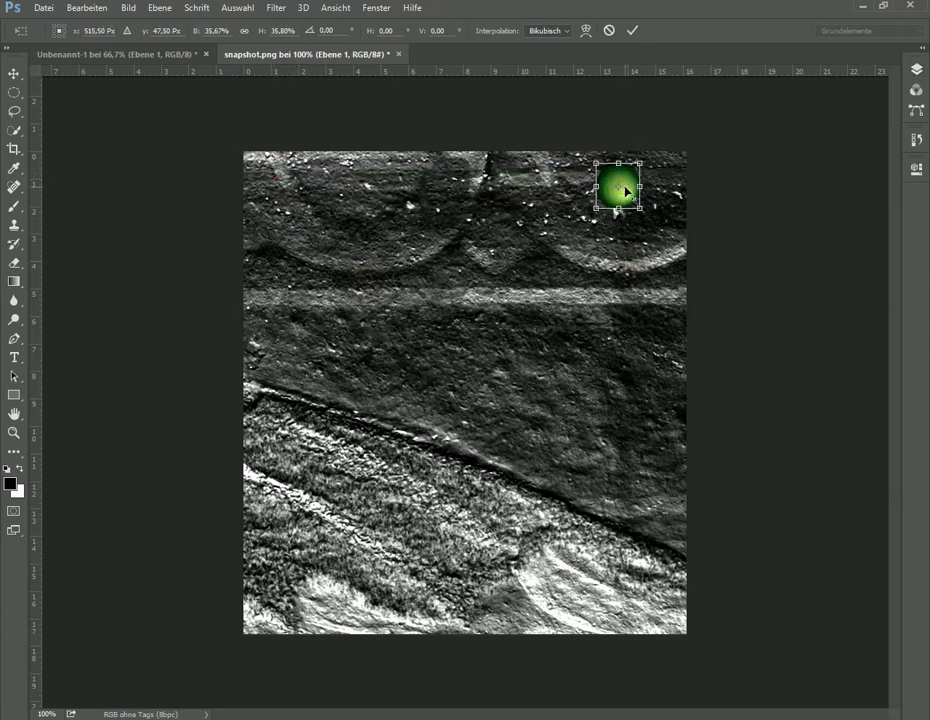
pyautogui.press('m')
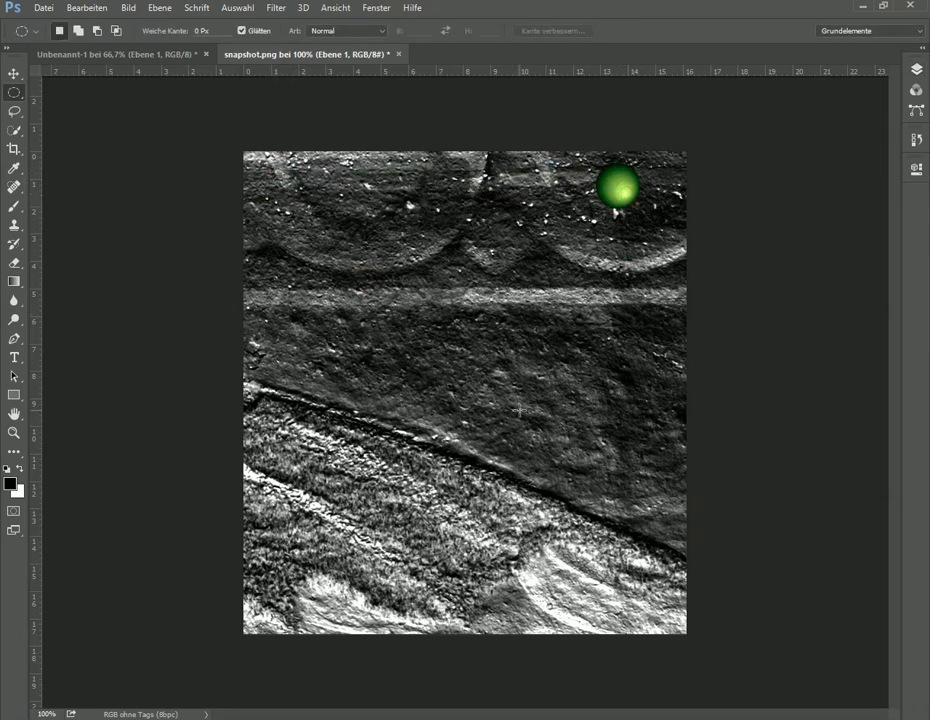